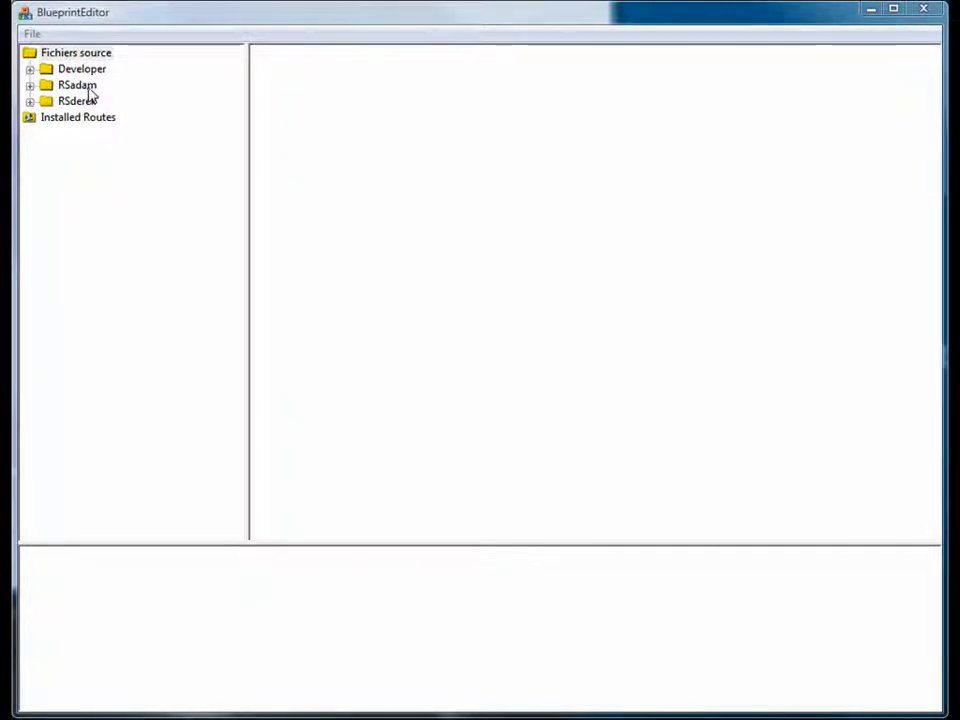
Create a new Wagon blueprint from the SimpleWagon.IGS shape in the RSadam HowTo source under RailVehicles, Freight, SimpleWagon
click(30, 86)
click(47, 101)
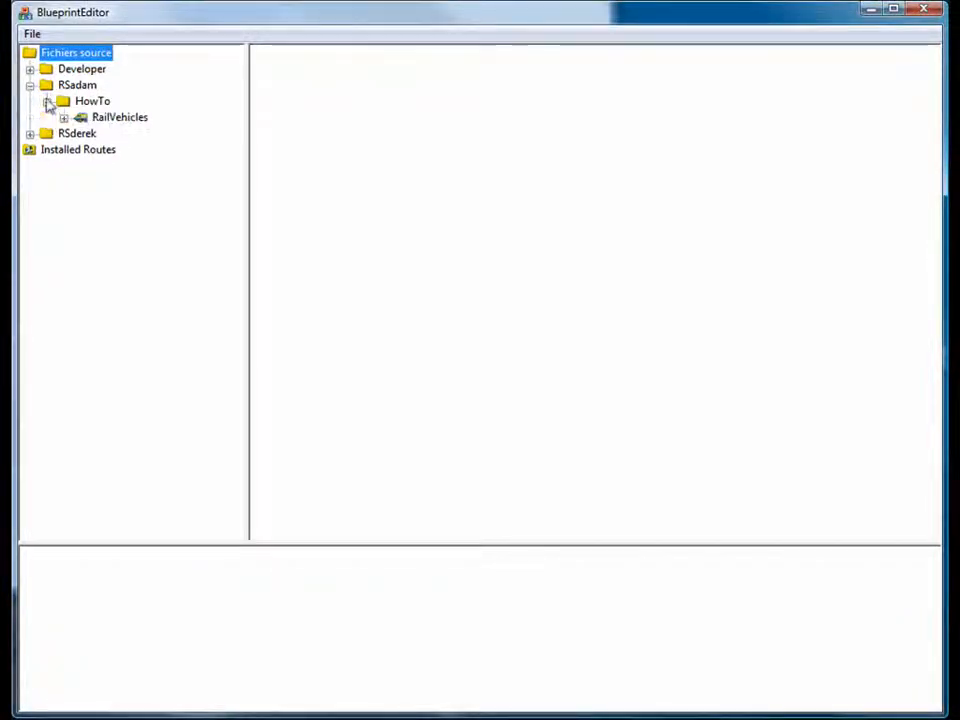
click(64, 118)
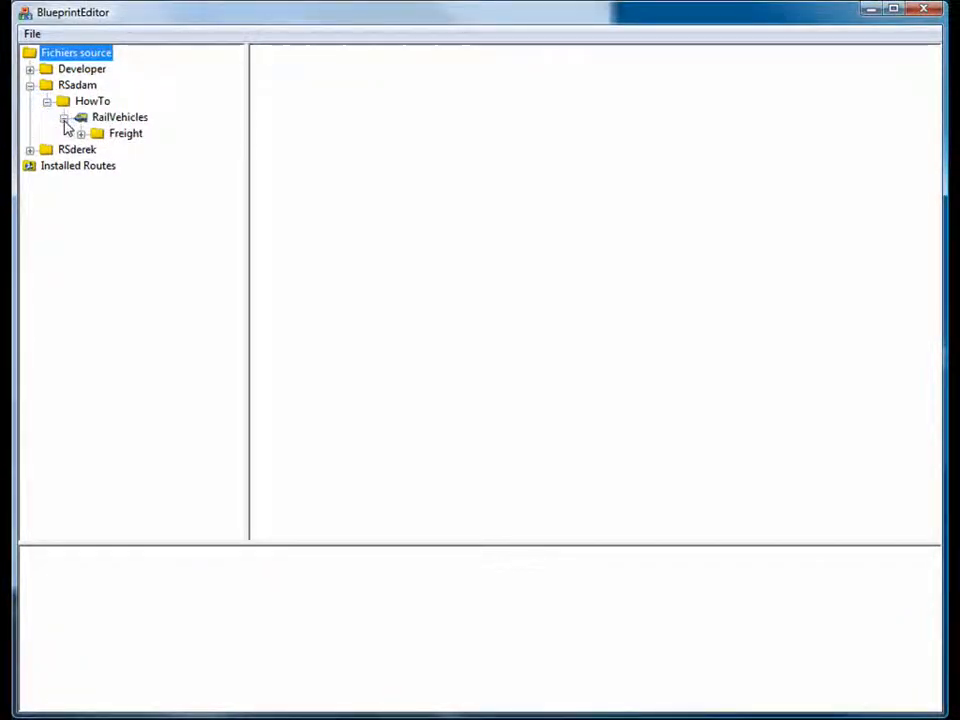
click(81, 133)
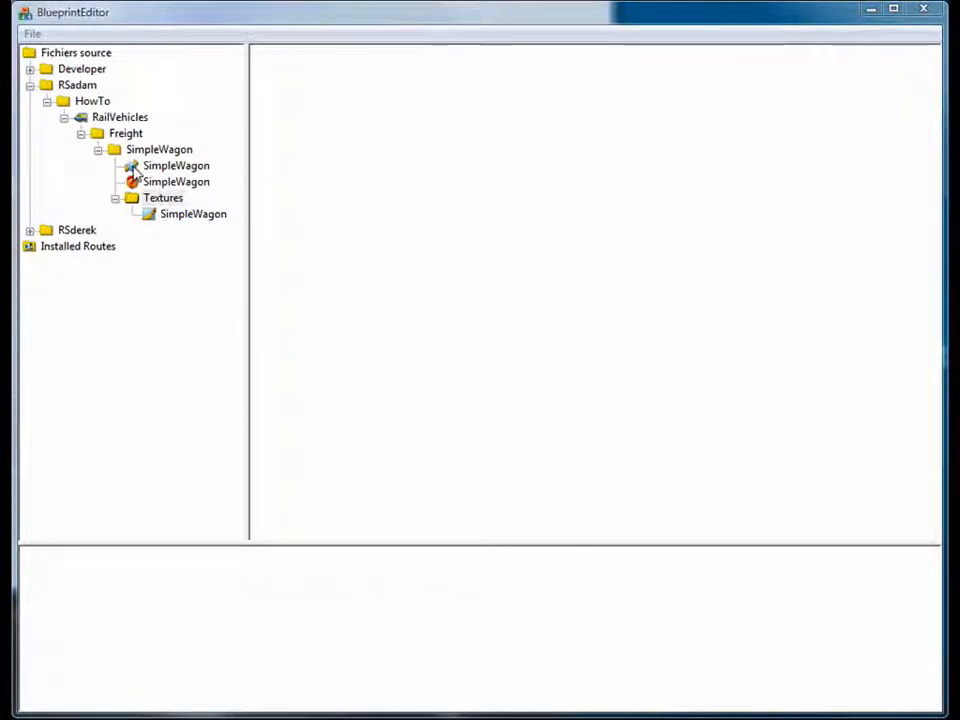
click(135, 171)
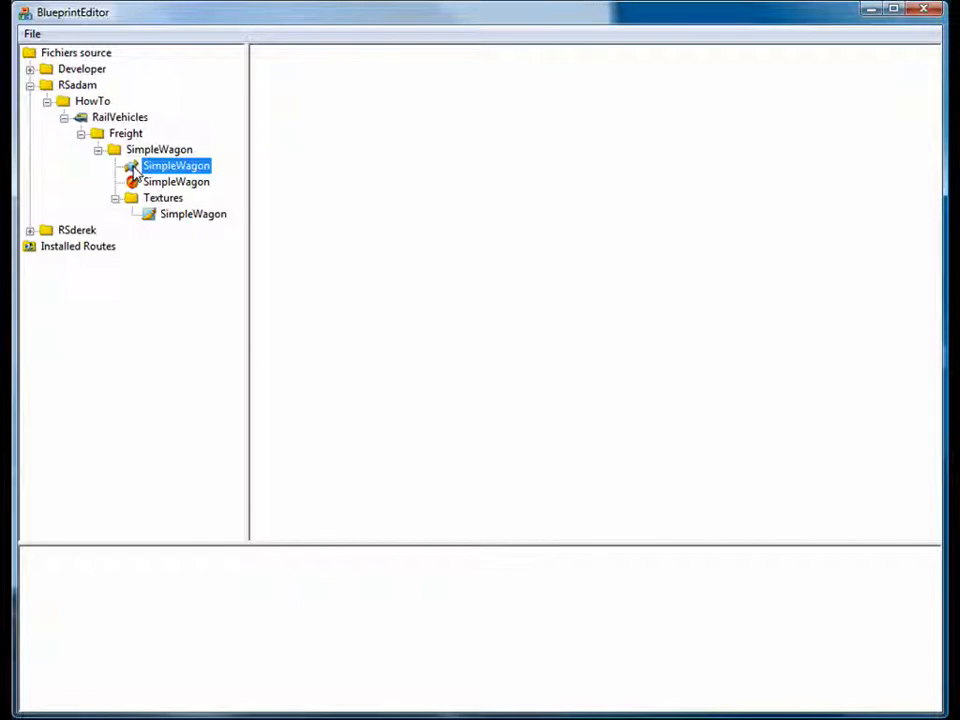
right_click(134, 168)
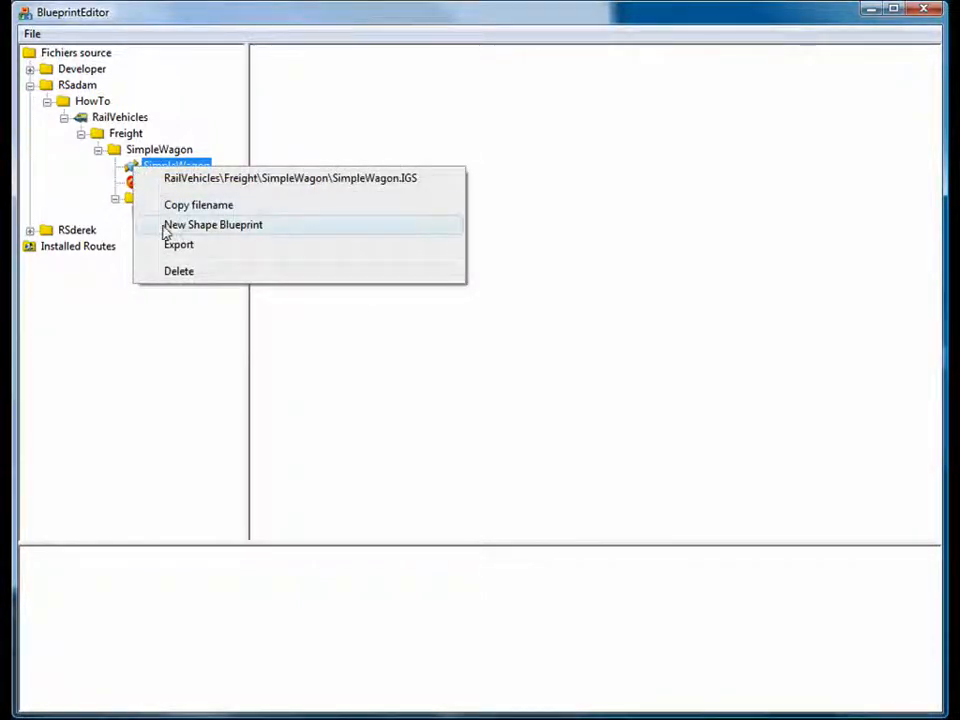
click(296, 231)
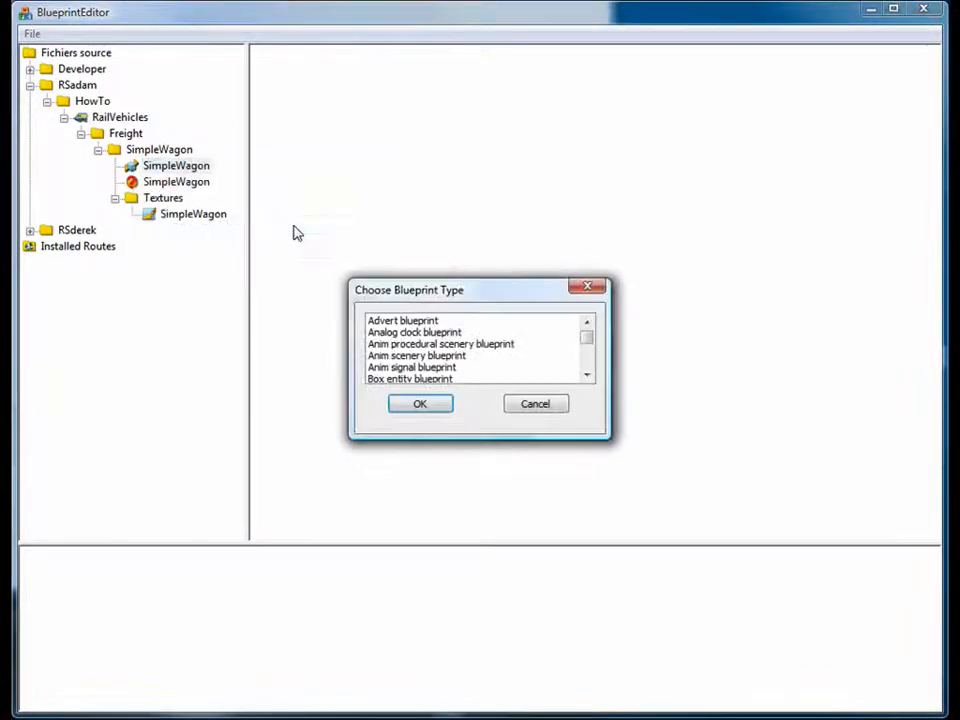
click(590, 362)
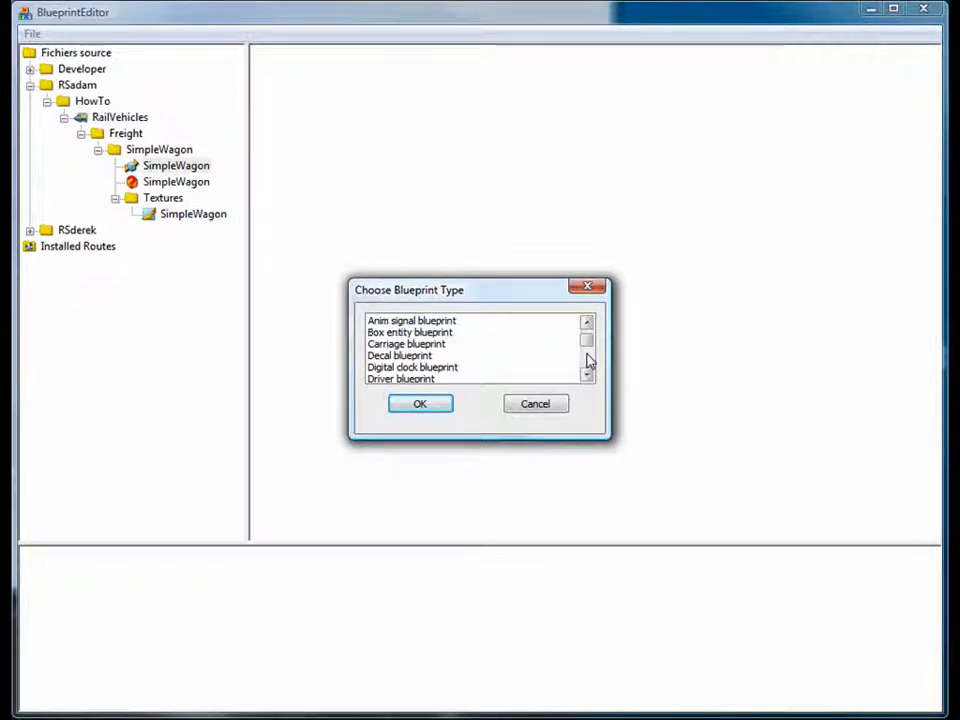
scroll(587, 364, down, 10)
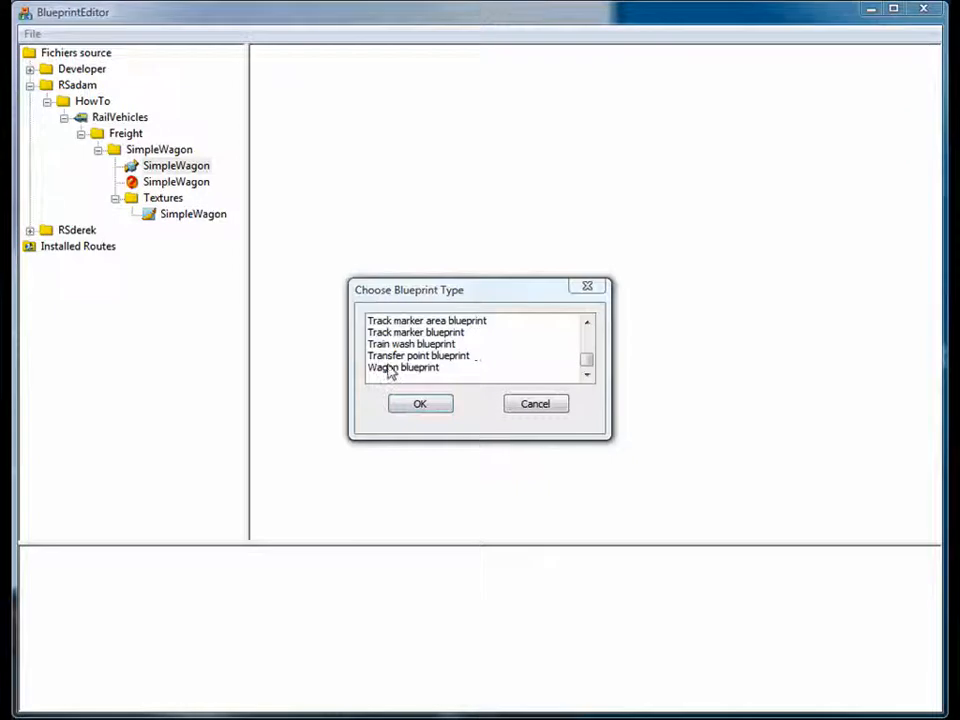
click(389, 368)
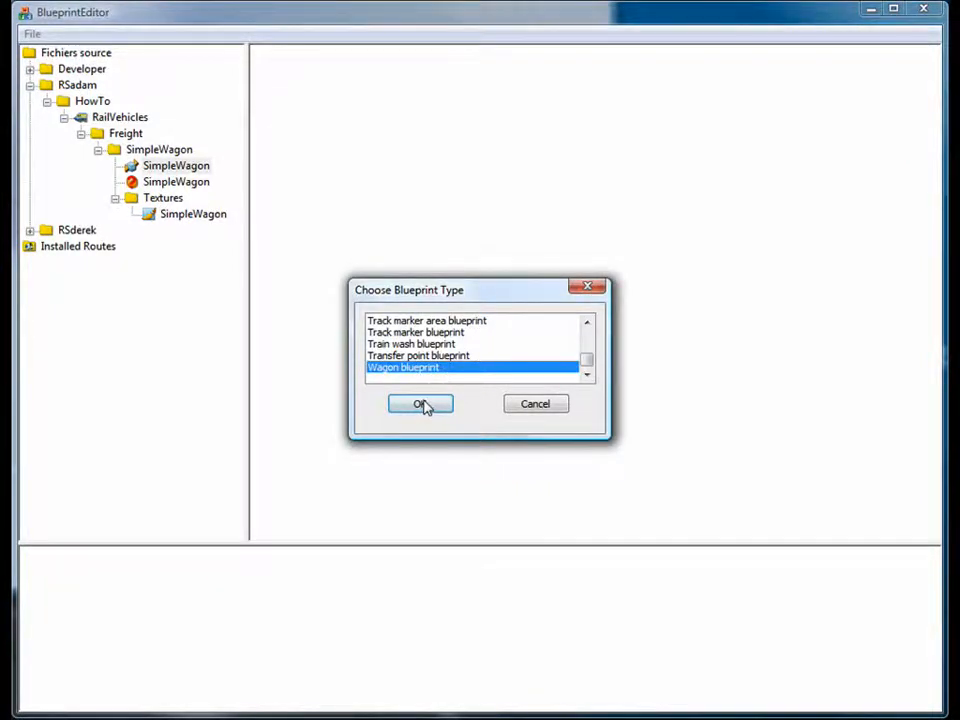
click(421, 404)
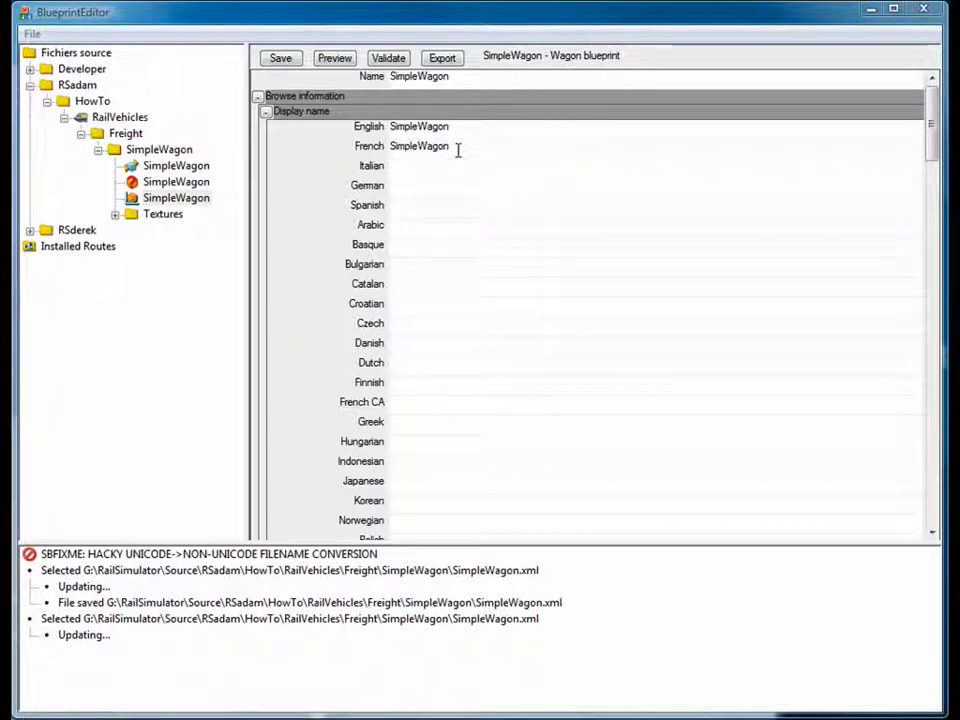
Set the Mass of the SimpleWagon blueprint to 10
drag(933, 125, 934, 291)
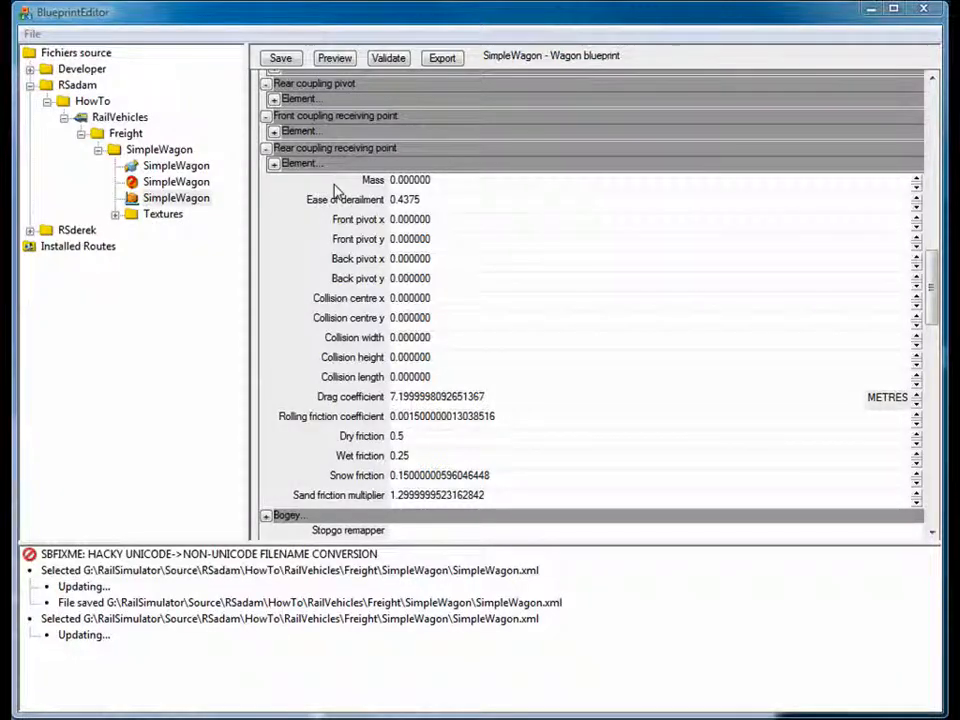
click(438, 180)
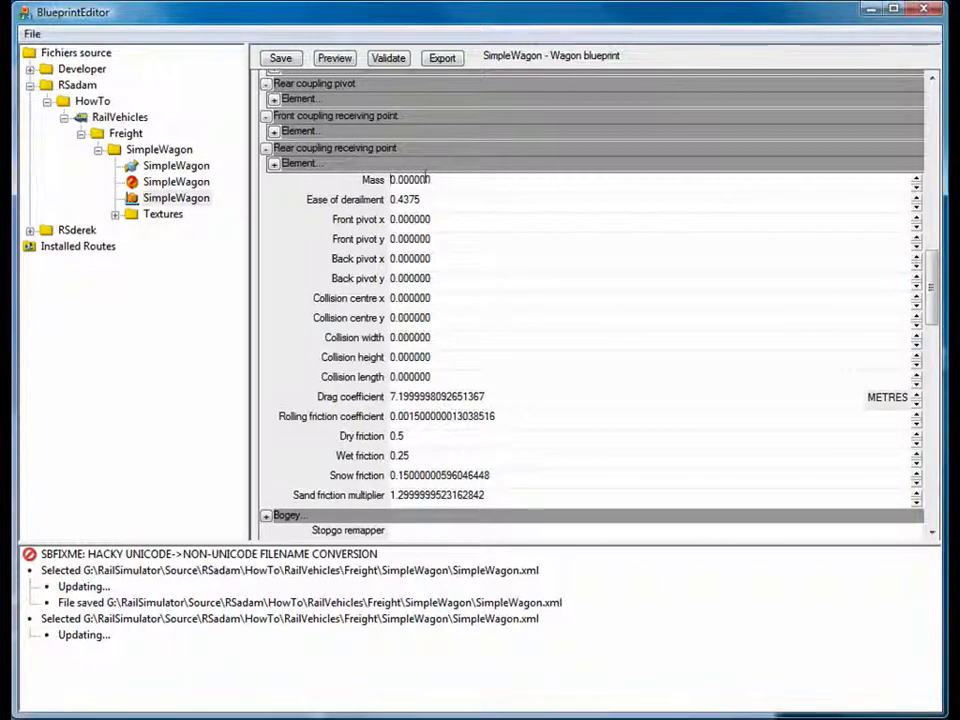
drag(443, 180, 308, 183)
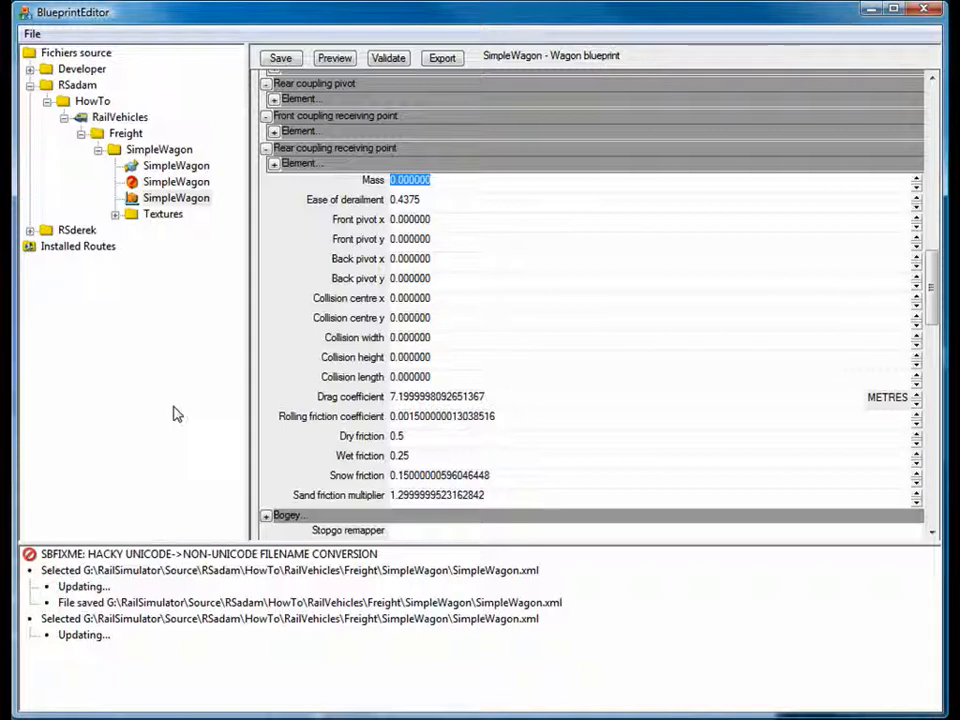
text(10)
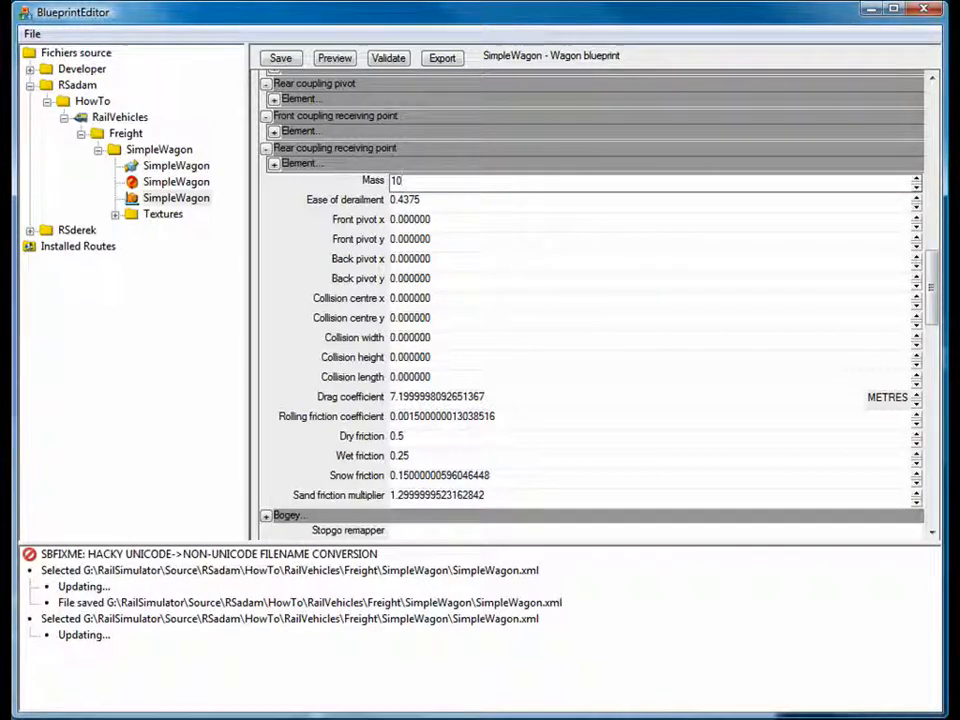
key(Return)
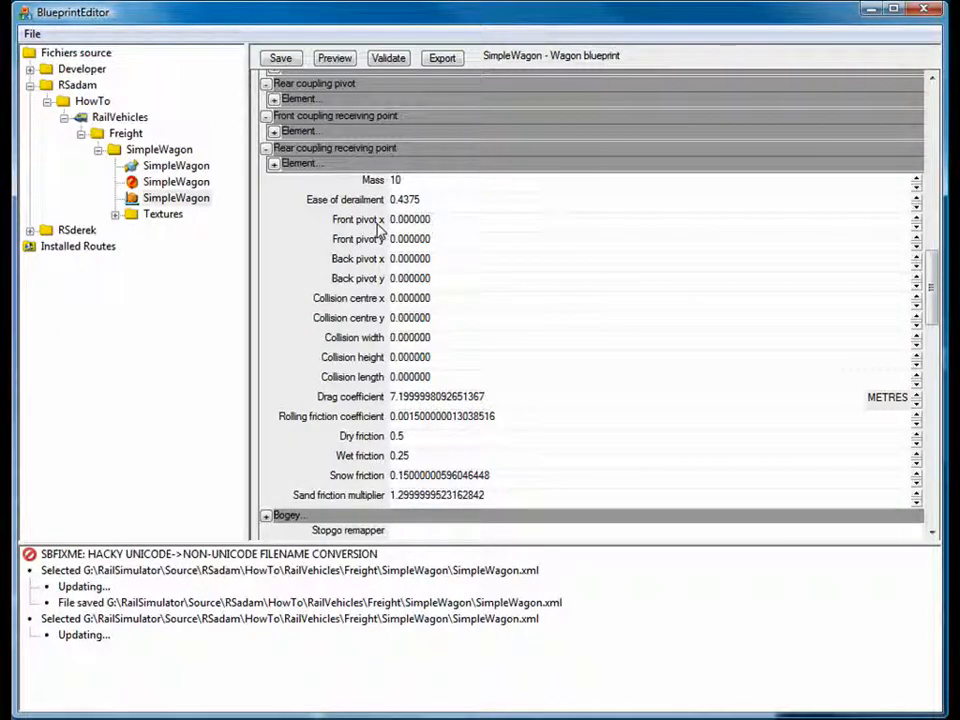
Set the wagon's Front pivot x to 4.2 and its Back pivot x to -4.2
click(433, 220)
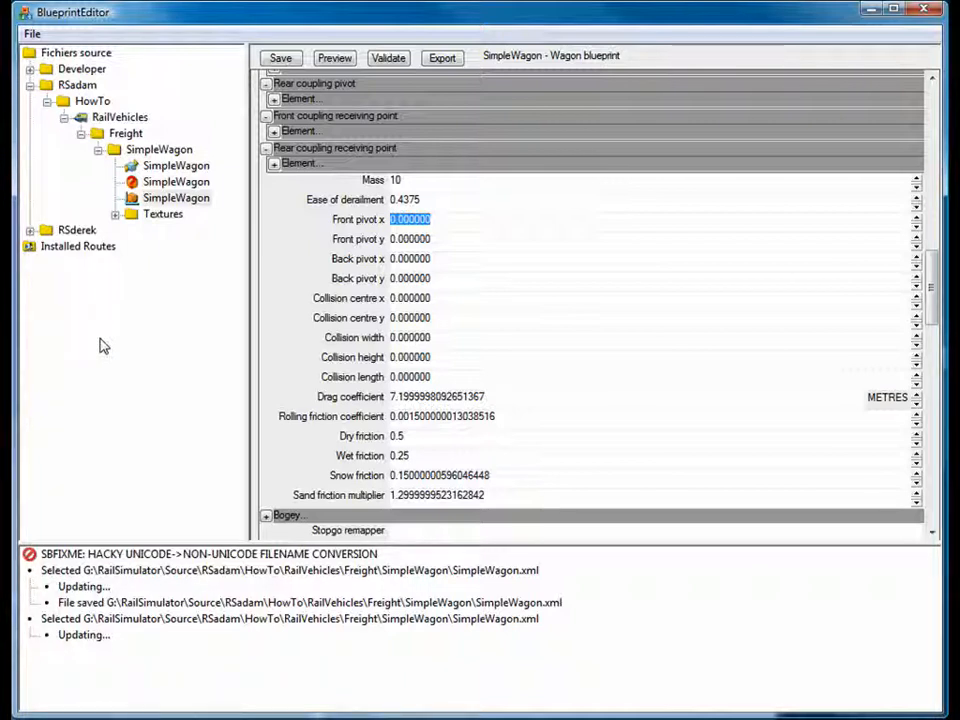
text(4)
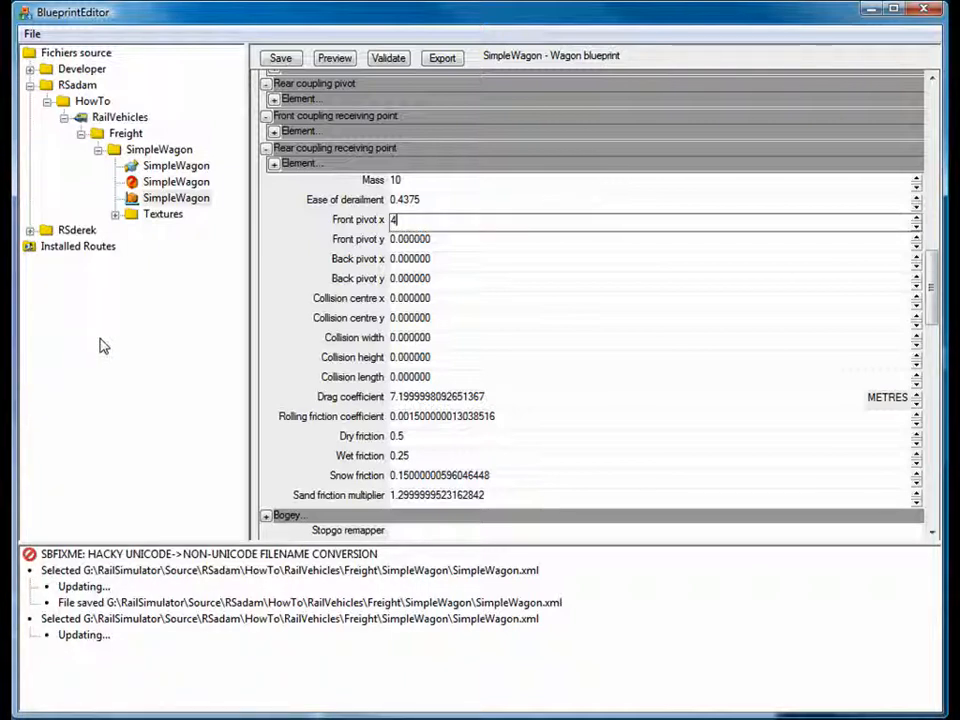
text(.2)
key(Return)
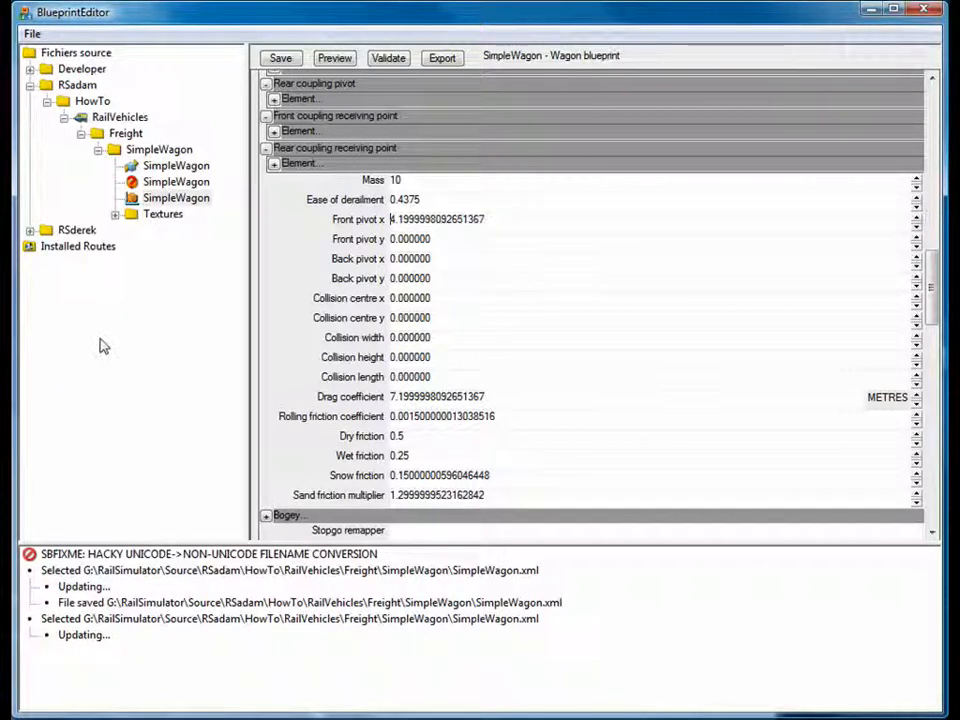
click(440, 258)
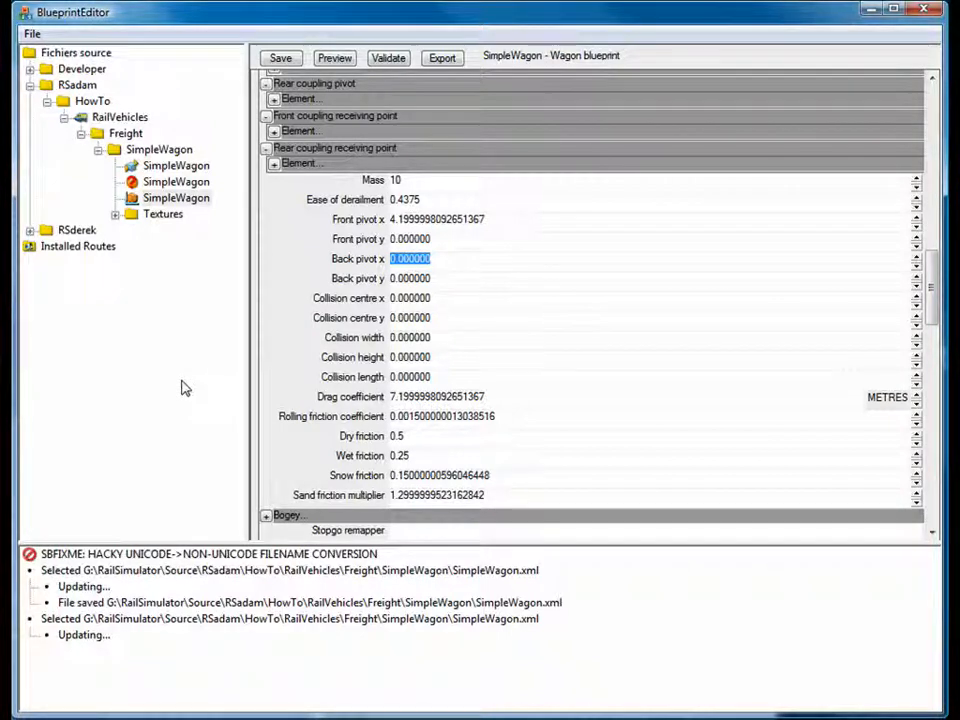
text(-4)
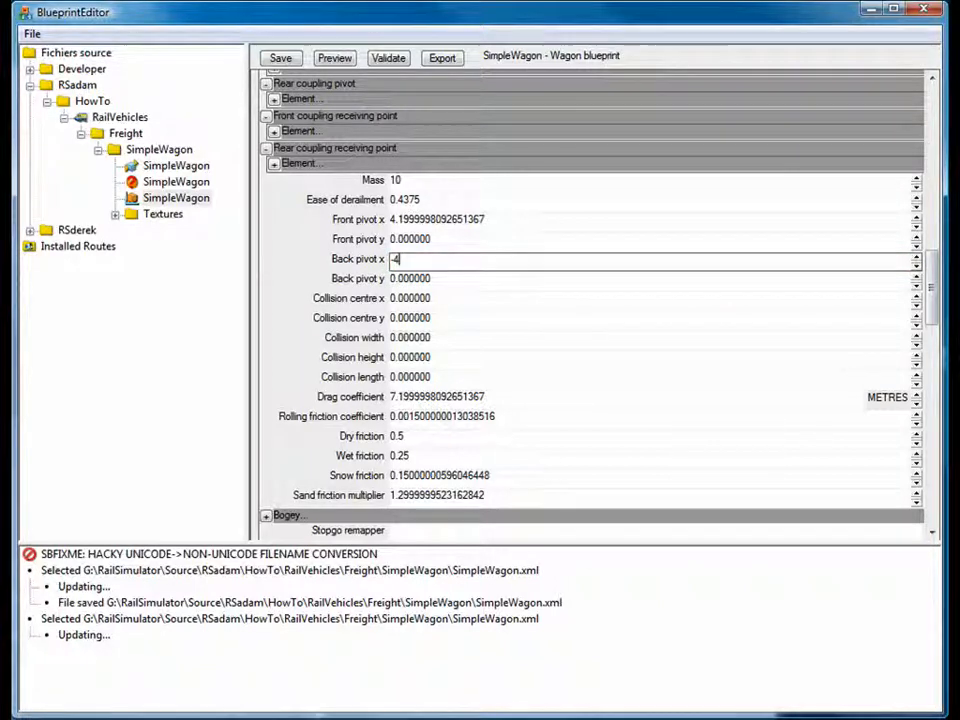
text(.2)
key(Return)
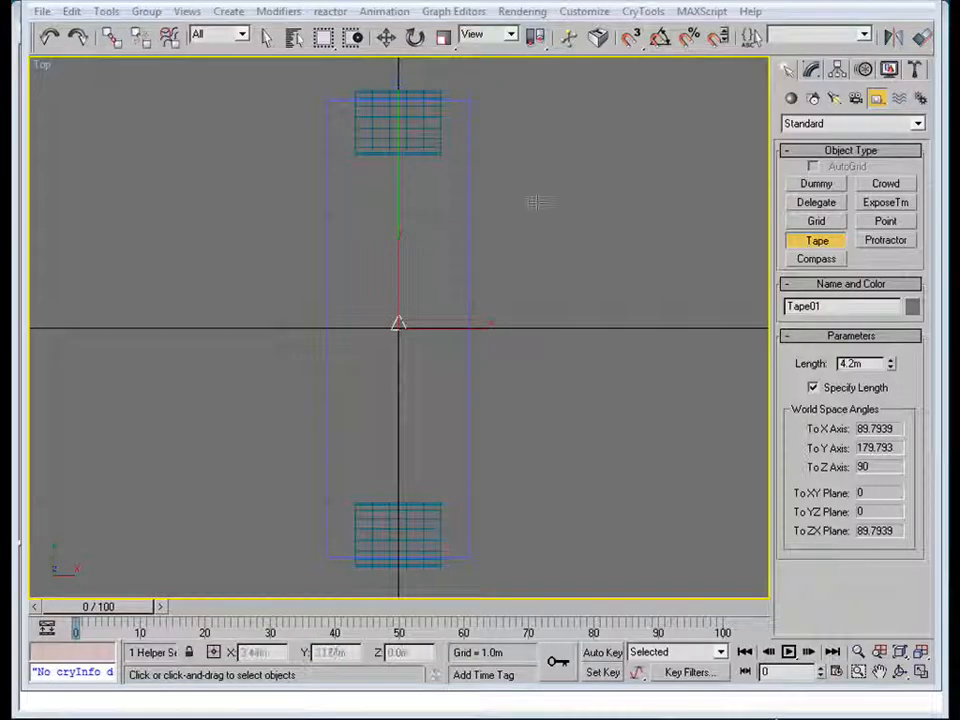
Switch to 3ds Max and check the display unit scale and the home grid's spacing
click(584, 12)
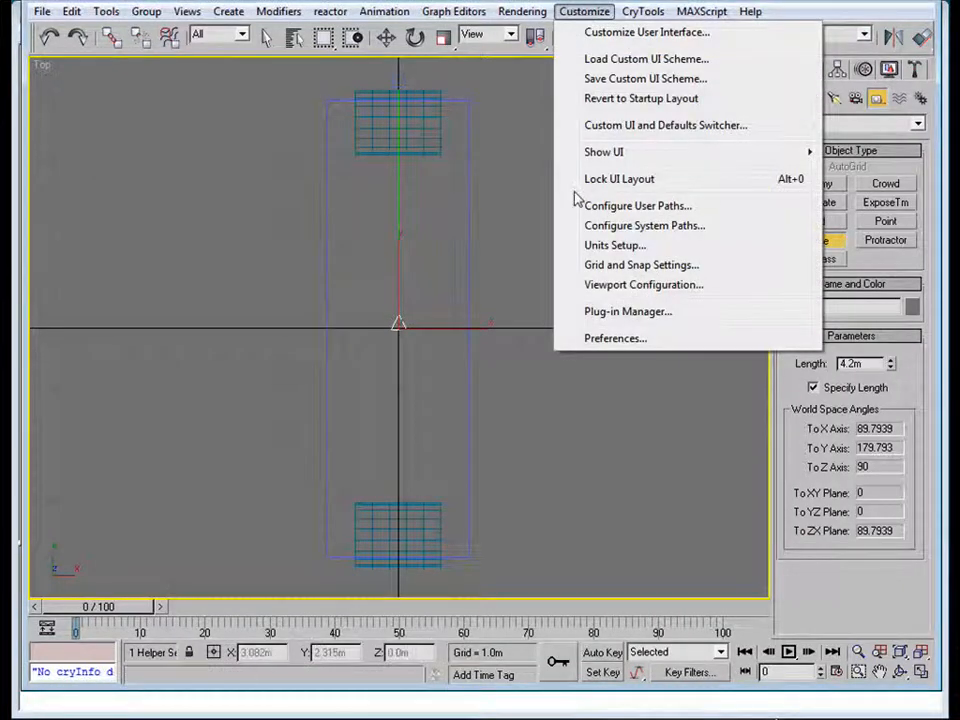
click(632, 247)
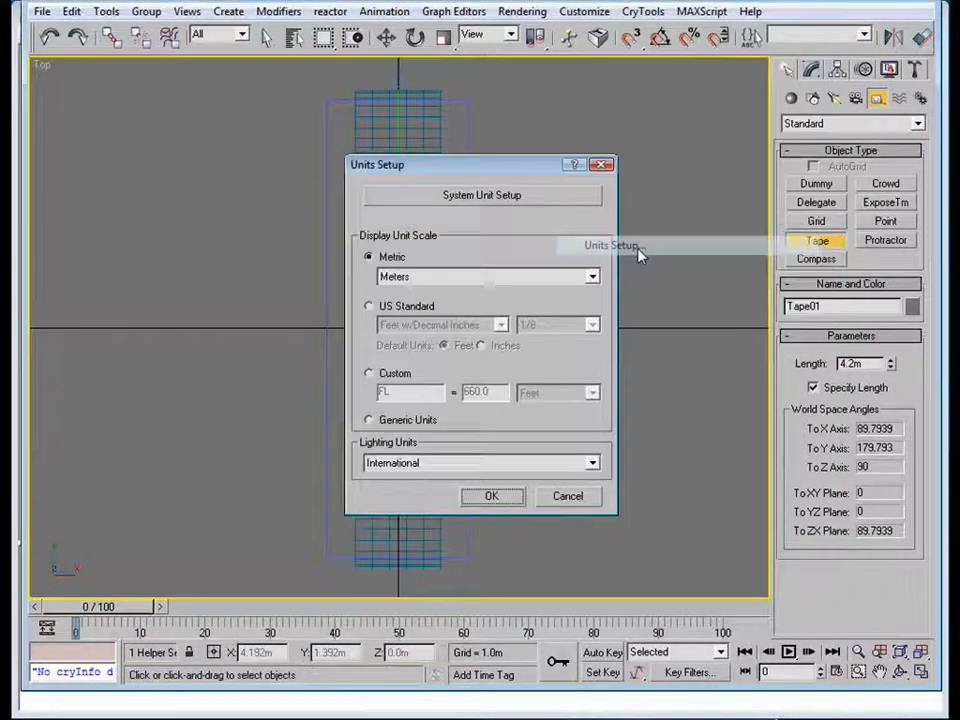
click(493, 496)
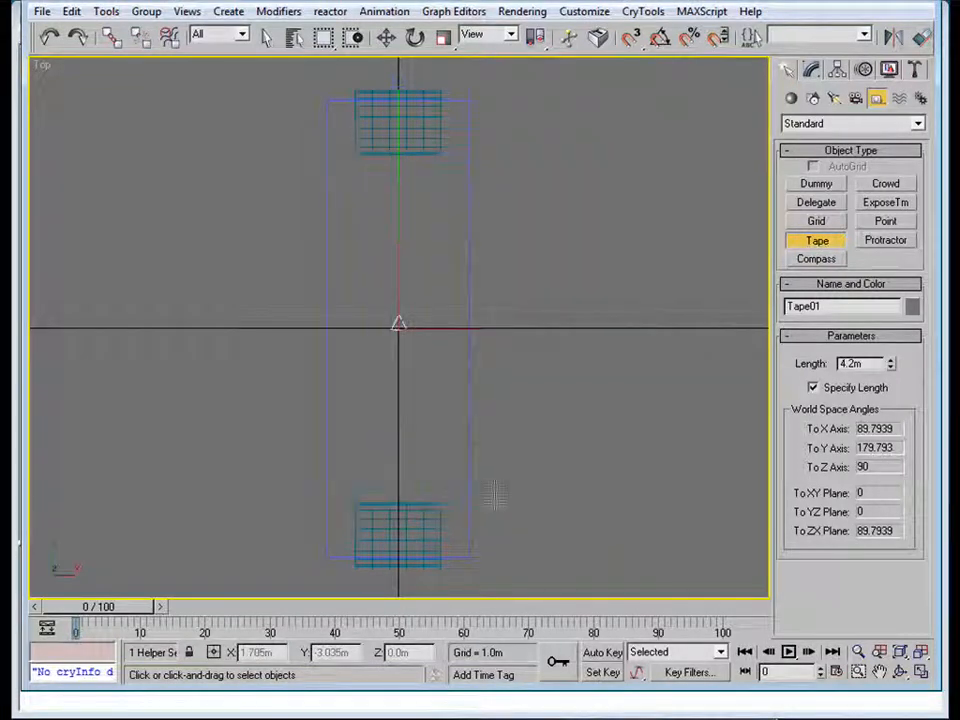
click(587, 12)
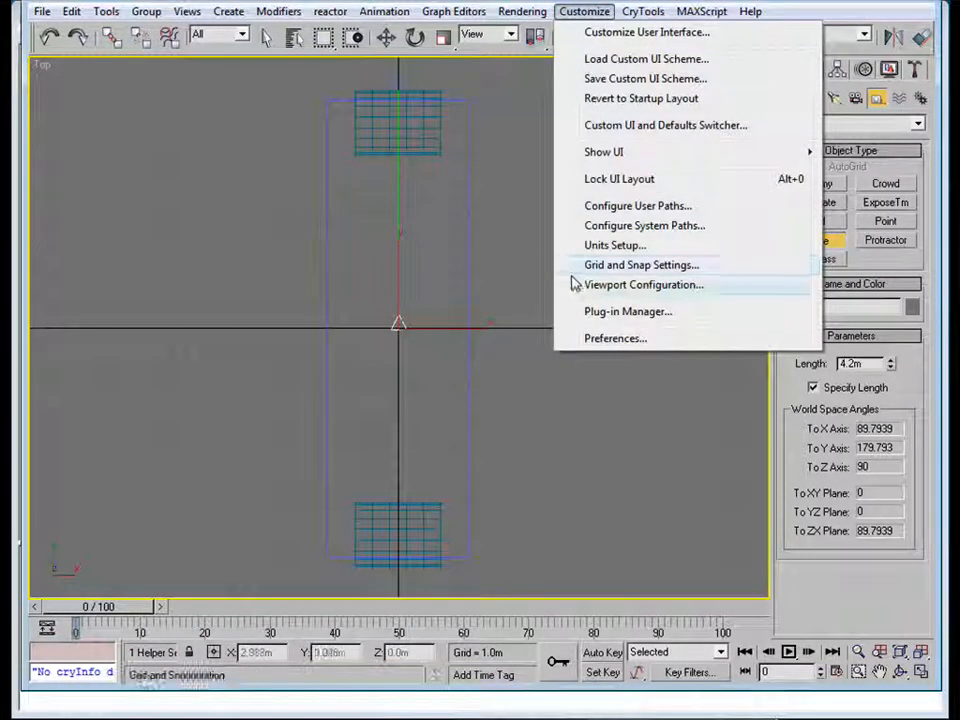
click(619, 268)
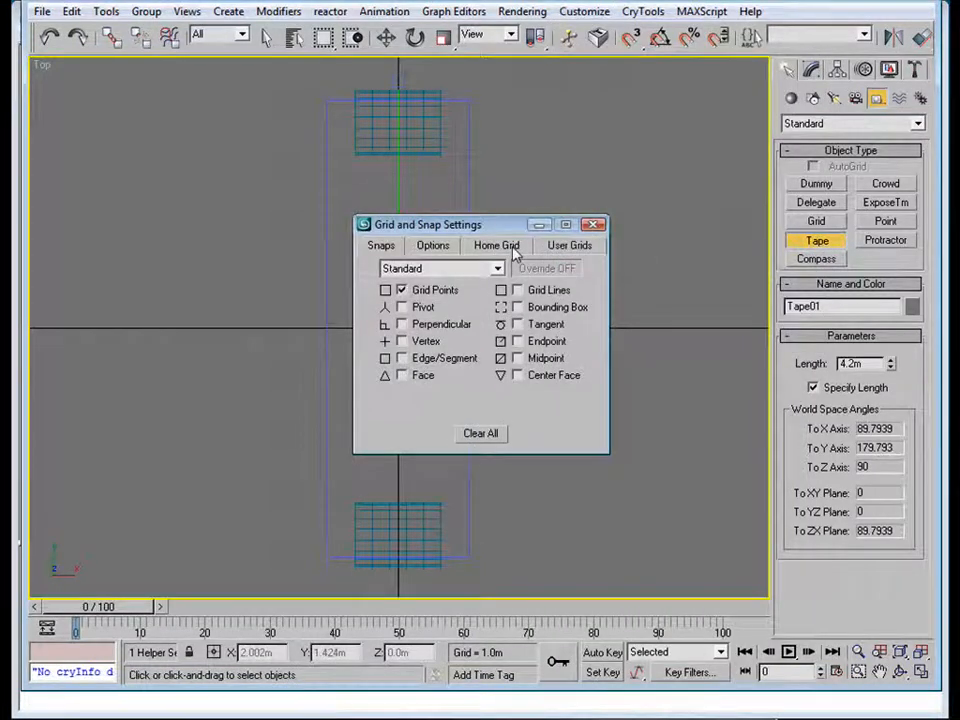
click(510, 249)
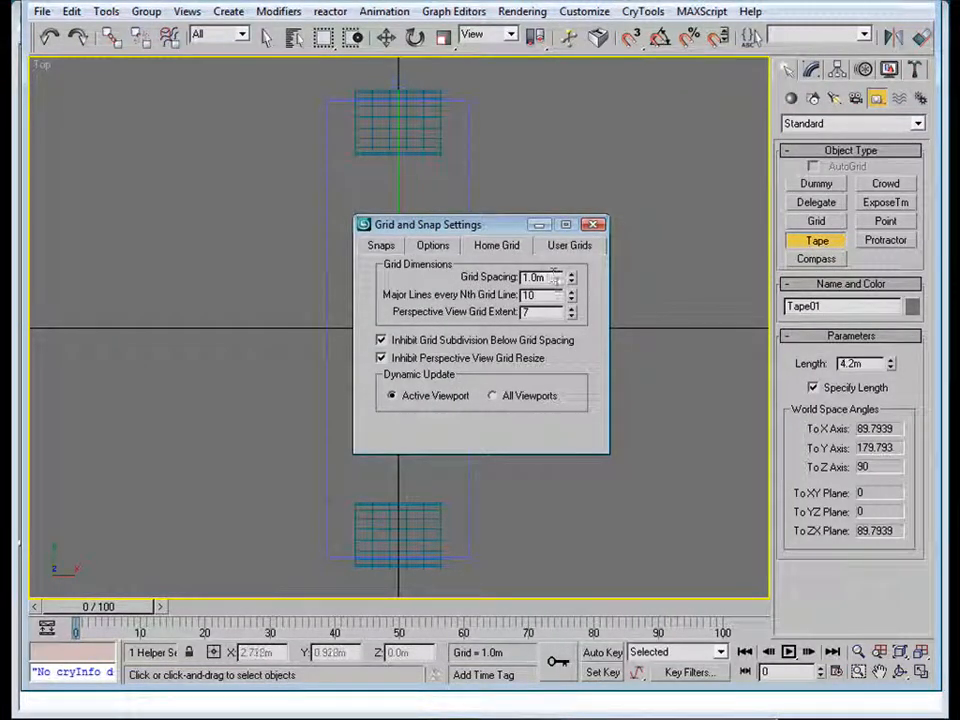
click(594, 224)
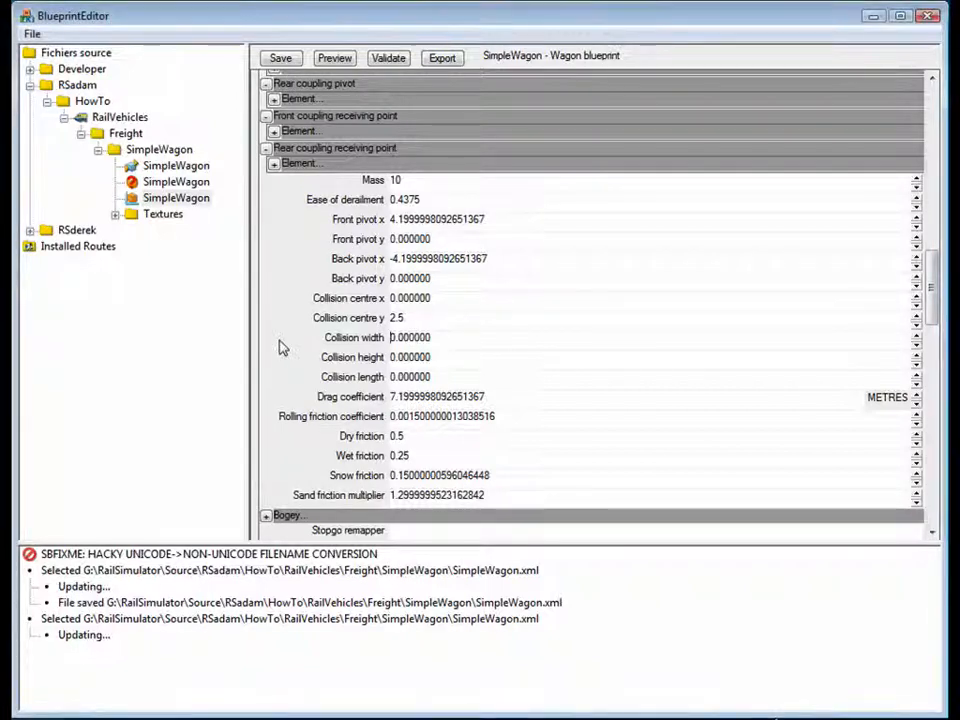
Open the blueprint's Collision width for editing, and examine the vertical tape measures in the wagon's side view in 3ds Max
double_click(446, 339)
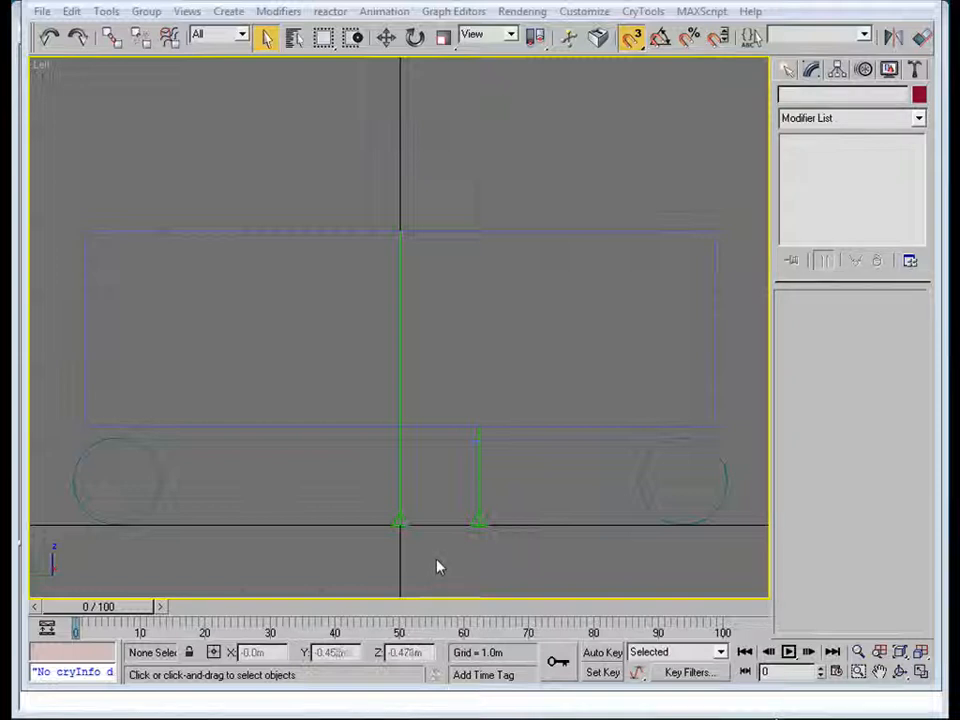
click(402, 519)
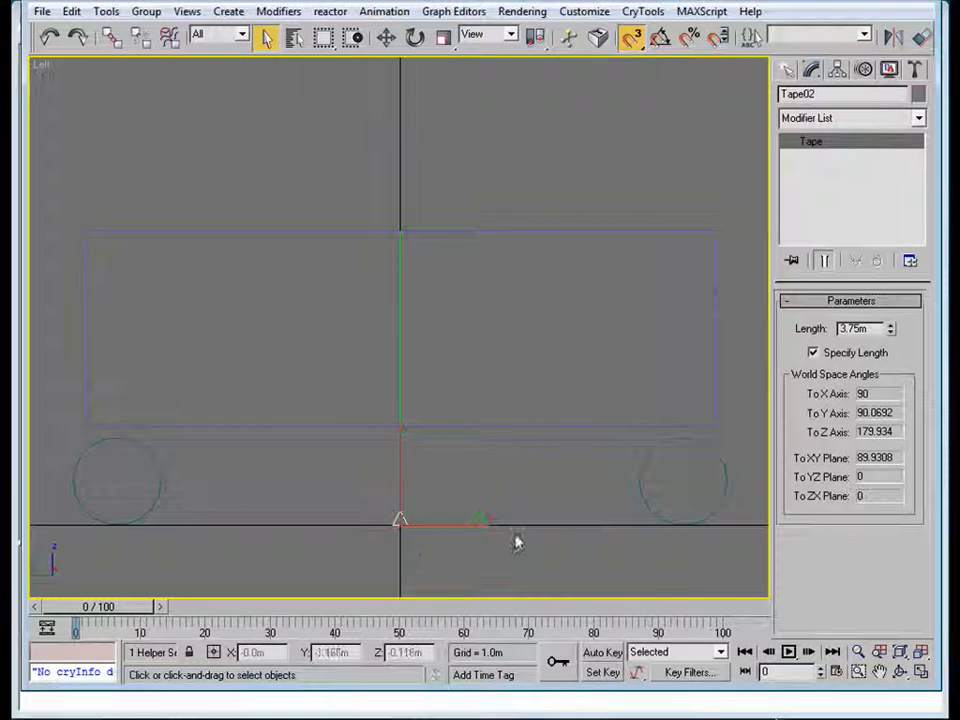
click(812, 352)
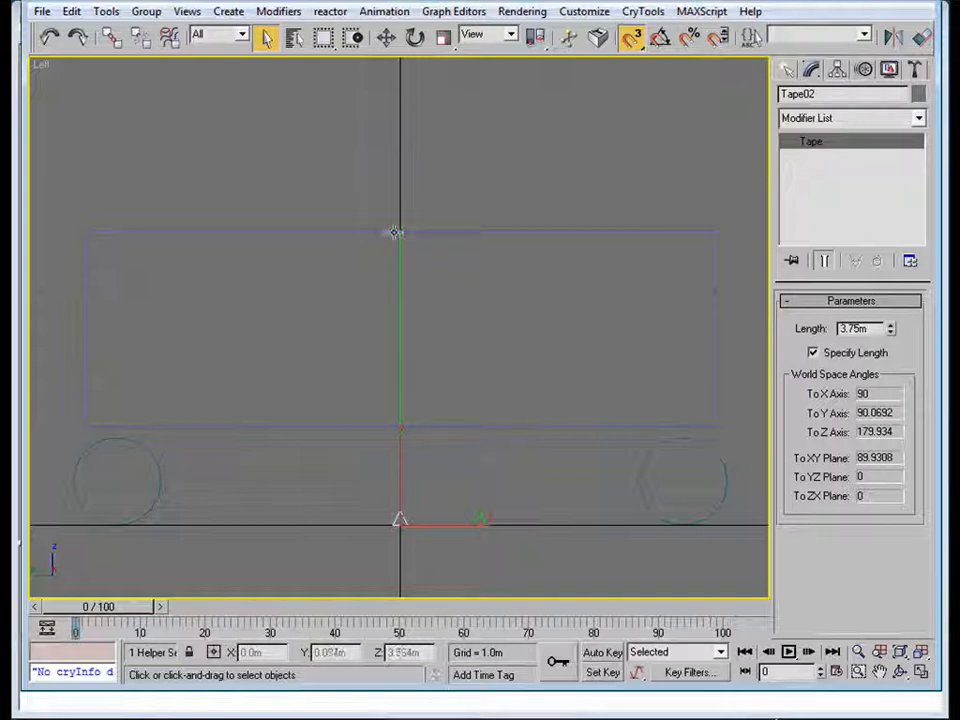
click(474, 517)
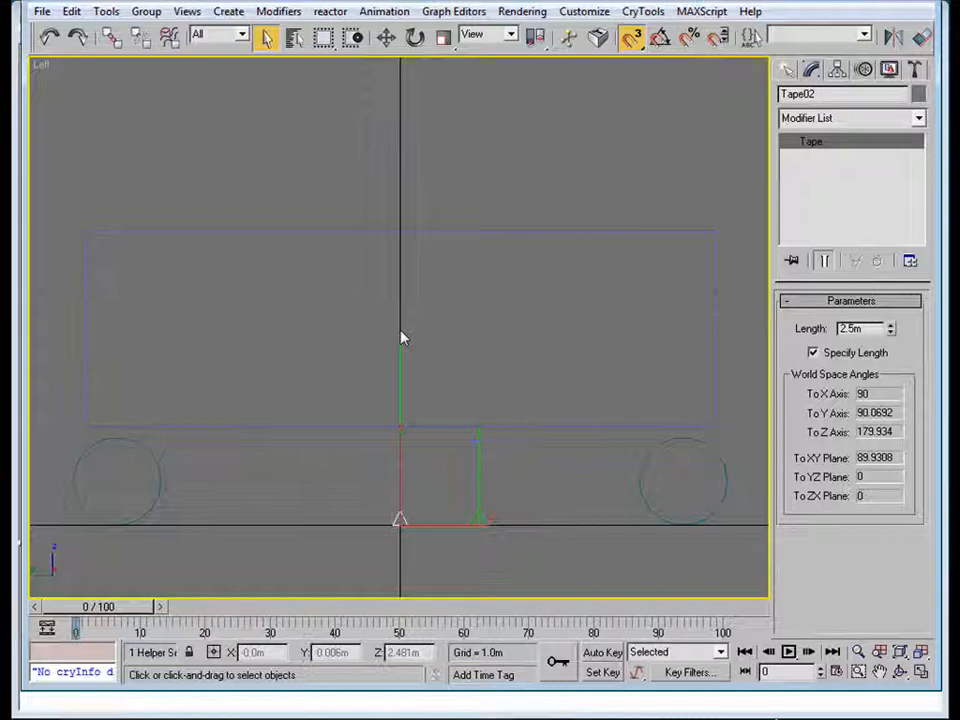
click(921, 673)
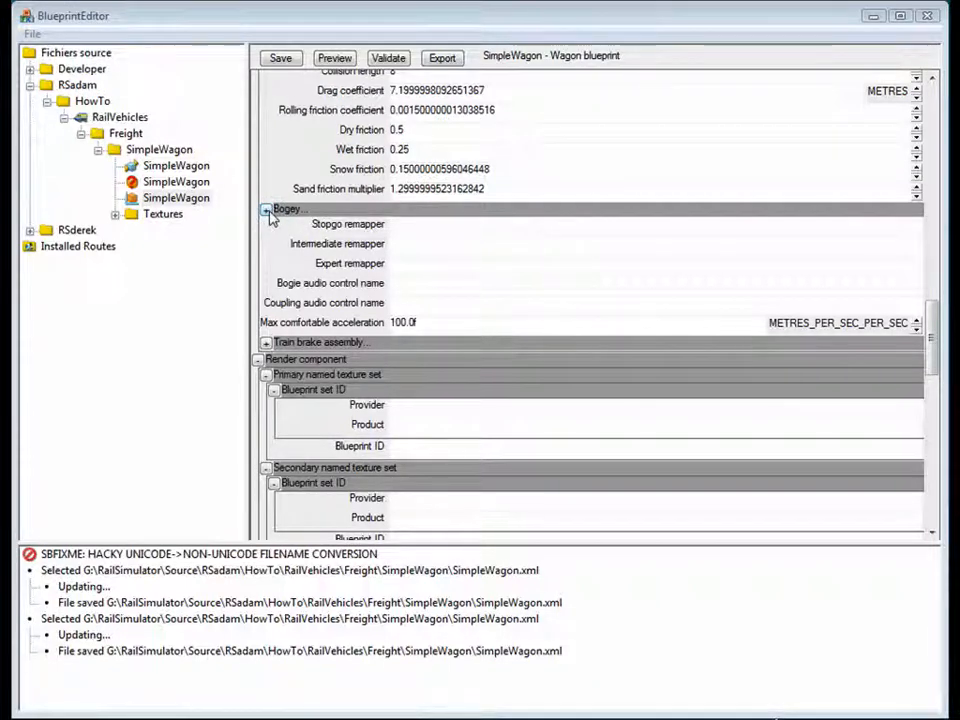
Insert a first bogey entry in the Bogey section of the SimpleWagon blueprint in BlueprintEditor
click(267, 212)
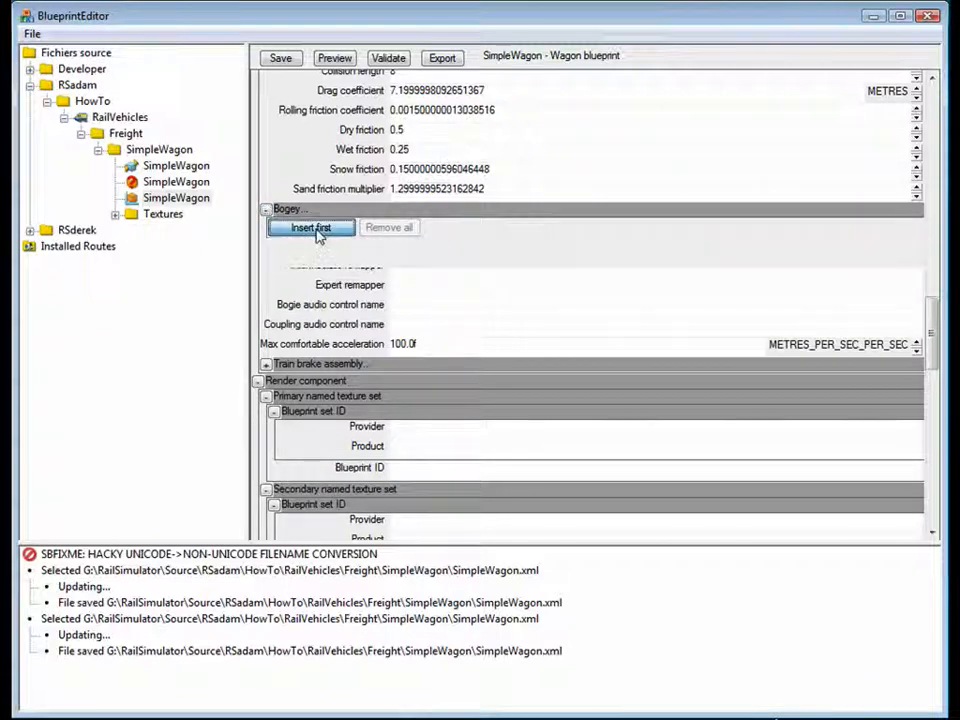
click(313, 229)
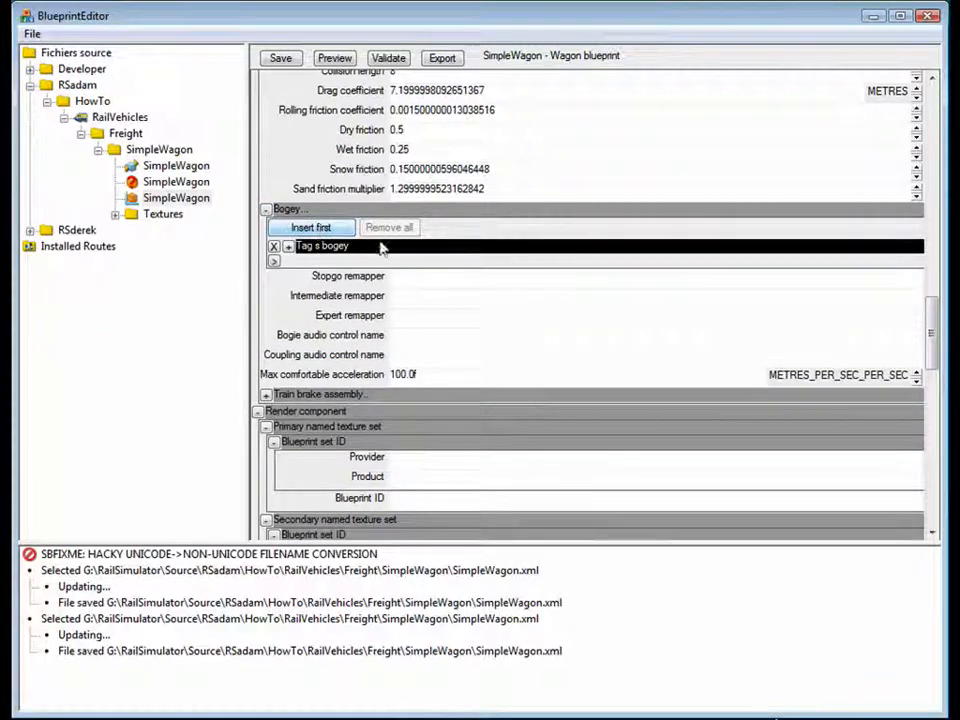
Expand the wagon's bogey entry, save the wagon blueprint, and create a new Bogey blueprint in the SimpleWagon folder
click(288, 247)
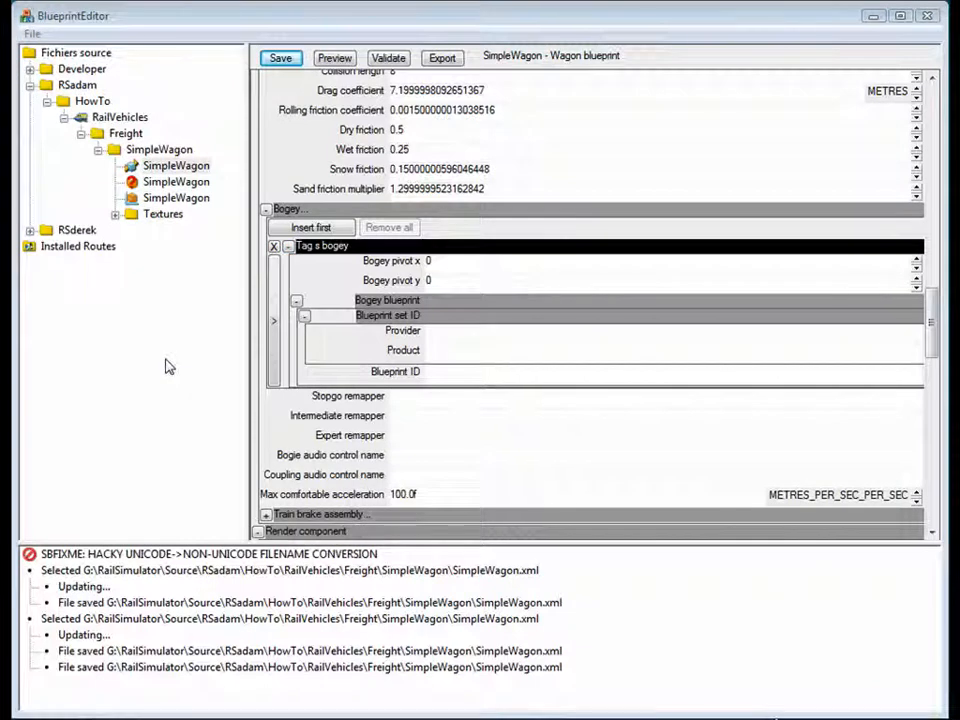
click(280, 58)
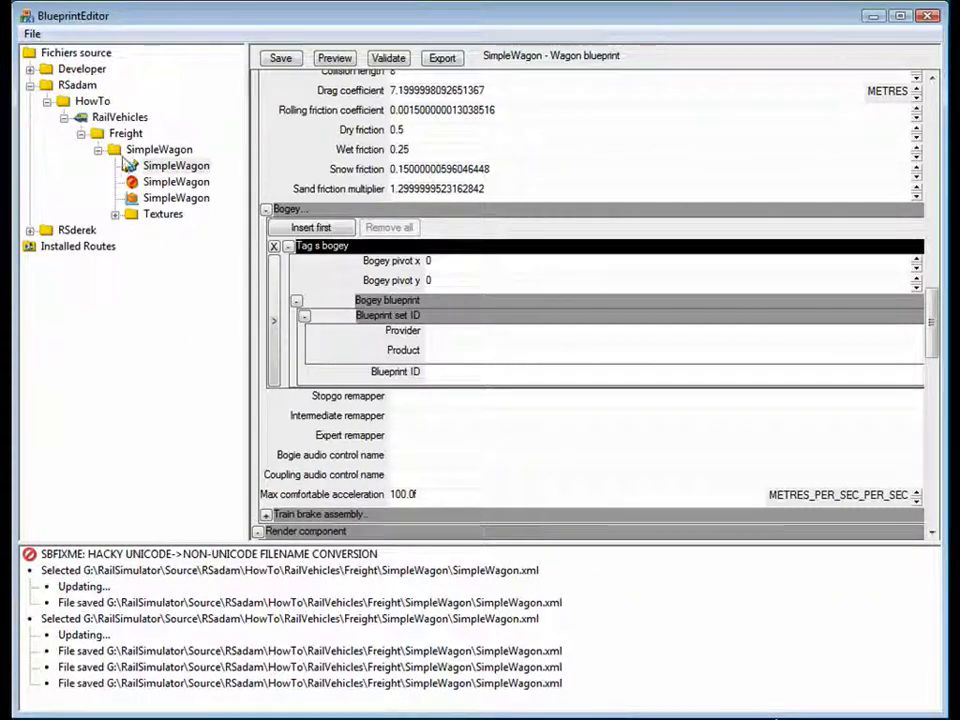
click(117, 154)
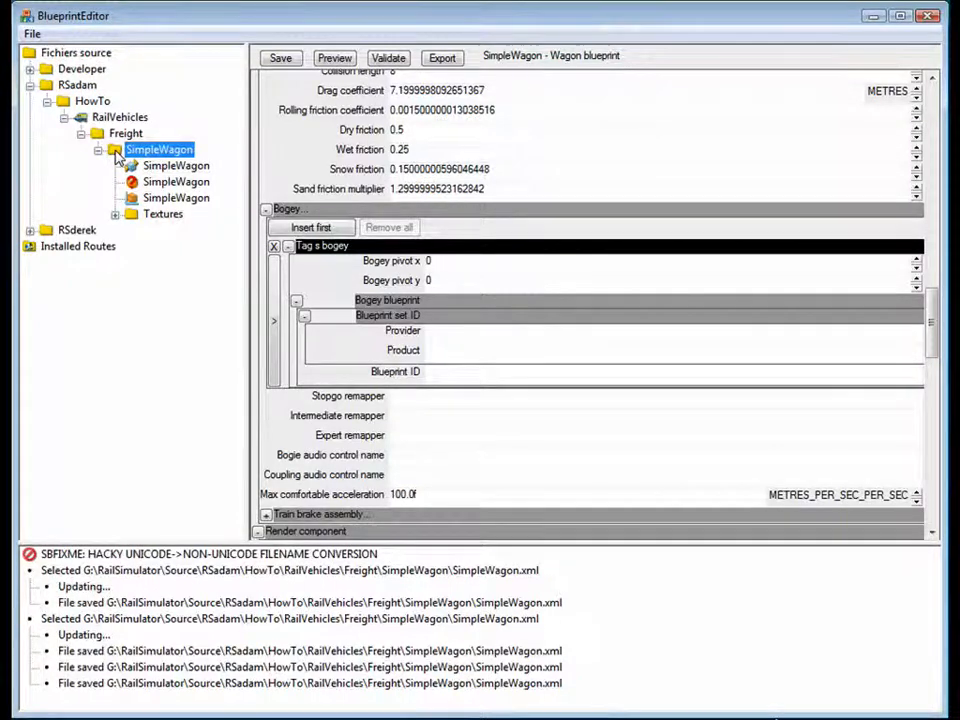
right_click(117, 156)
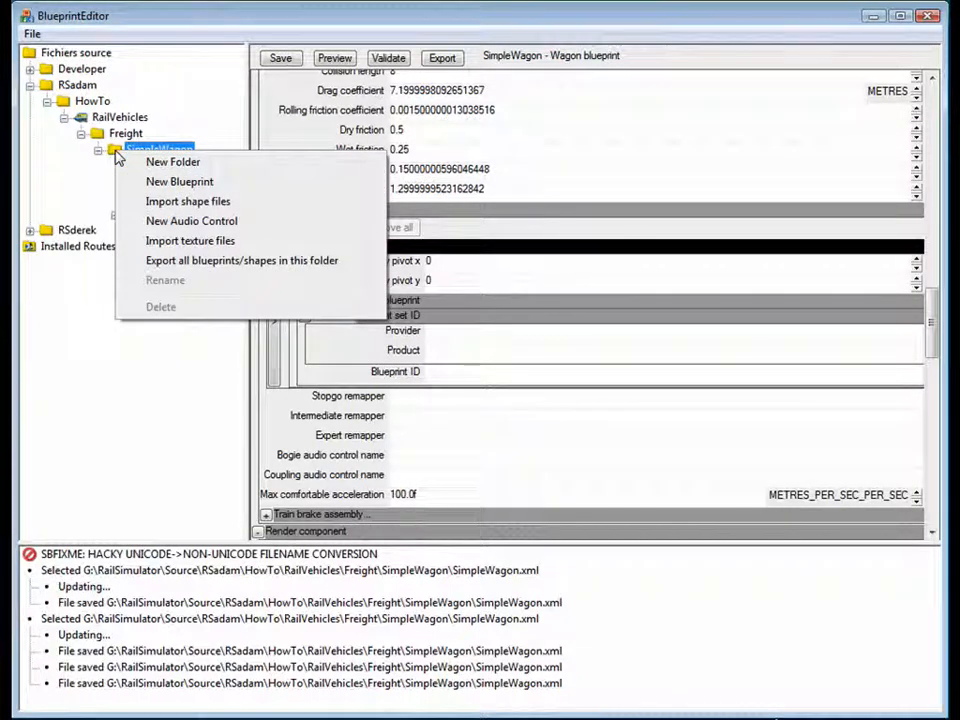
click(212, 183)
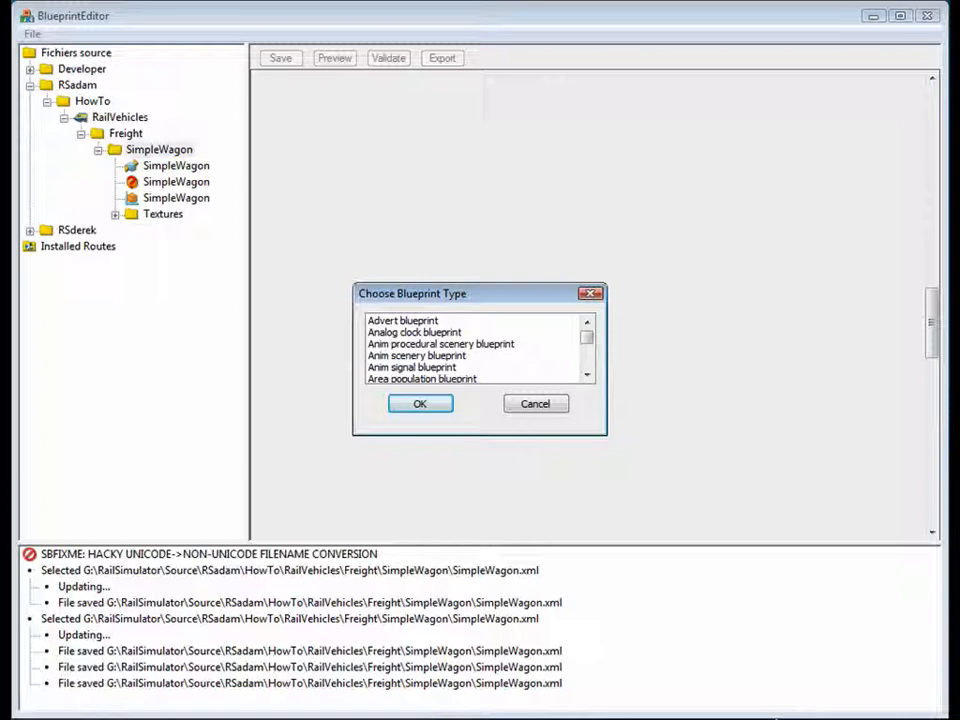
scroll(470, 350, down, 1)
click(418, 356)
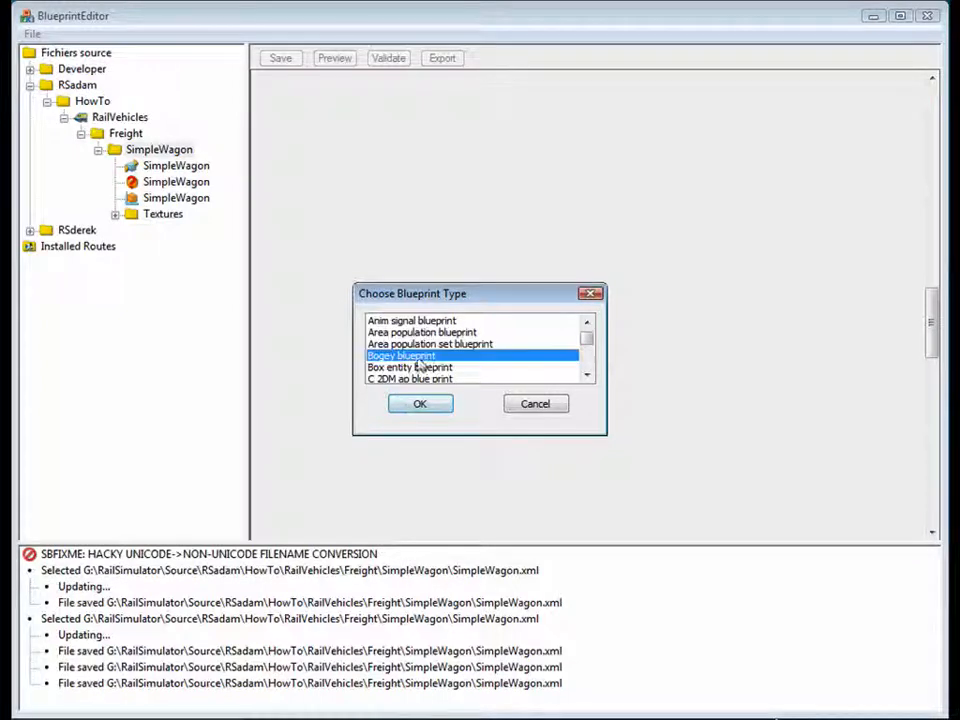
click(421, 404)
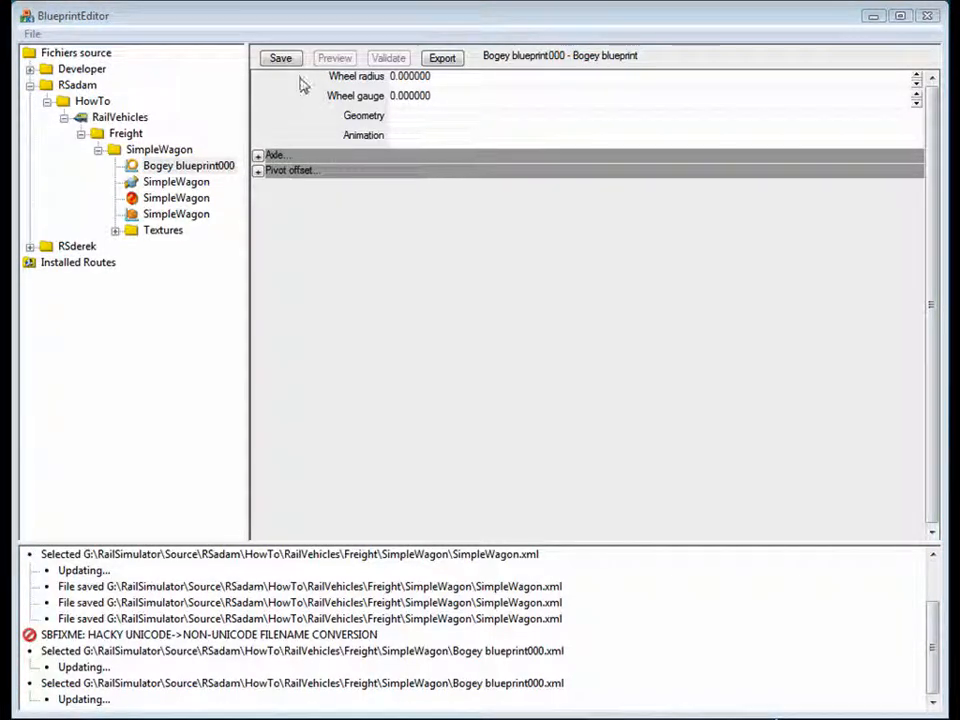
Set the bogey blueprint's Wheel radius to 0.56 and its Wheel gauge to 1.435
click(443, 77)
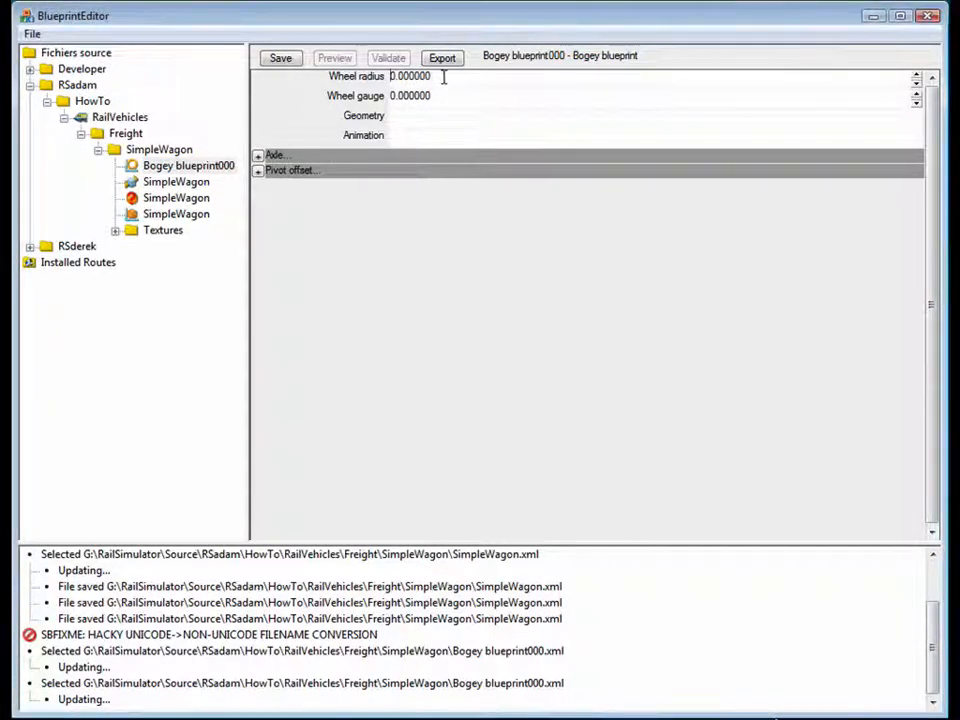
drag(433, 79, 349, 74)
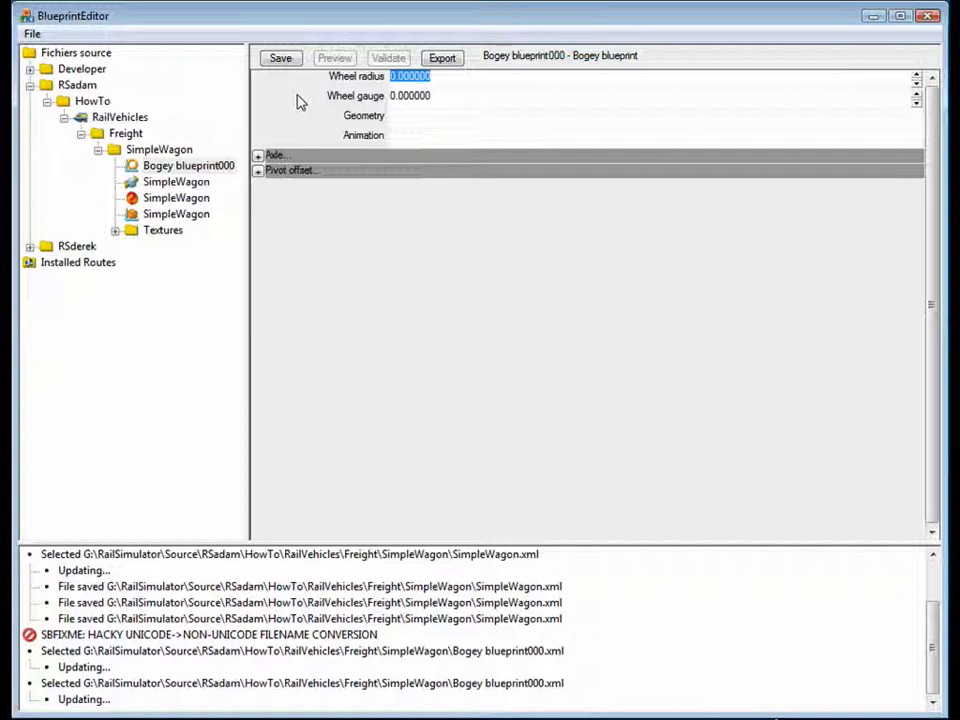
text(0.5)
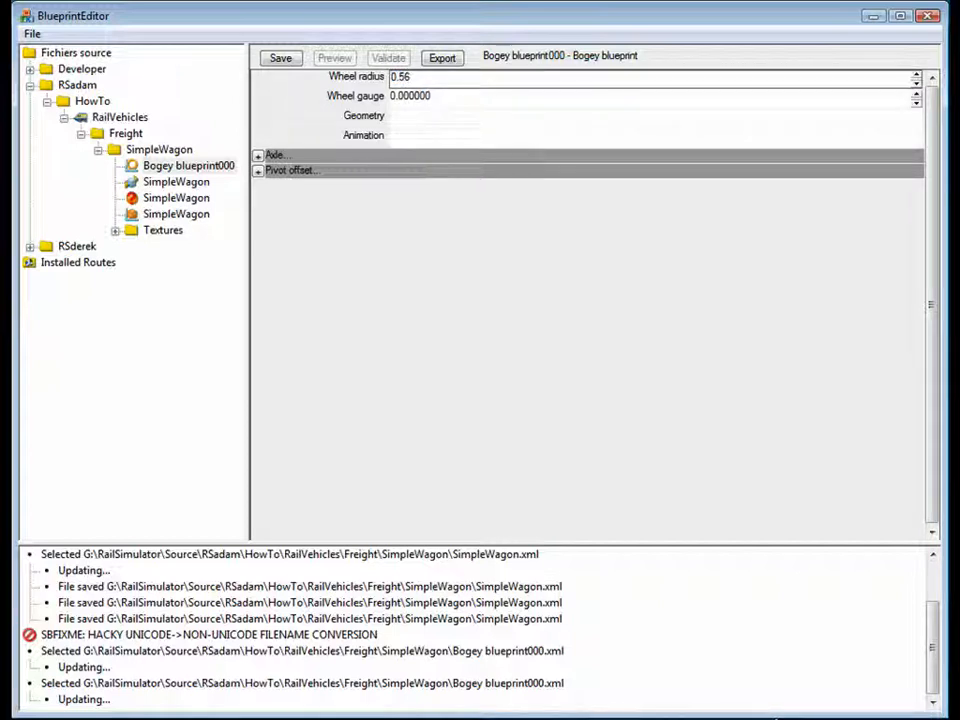
text(6)
key(Return)
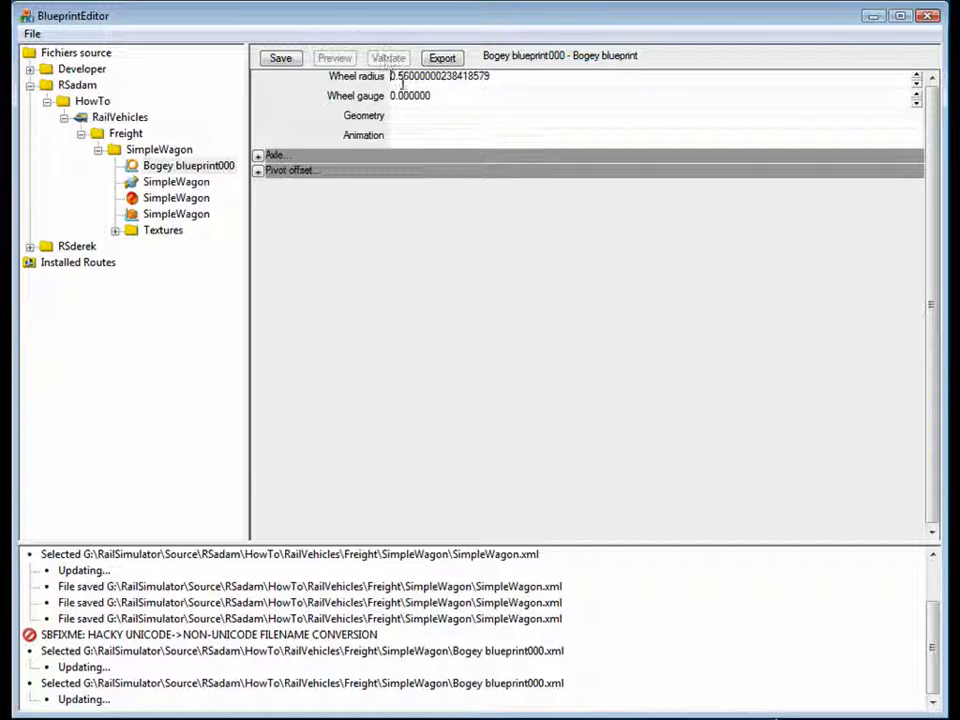
drag(435, 96, 366, 95)
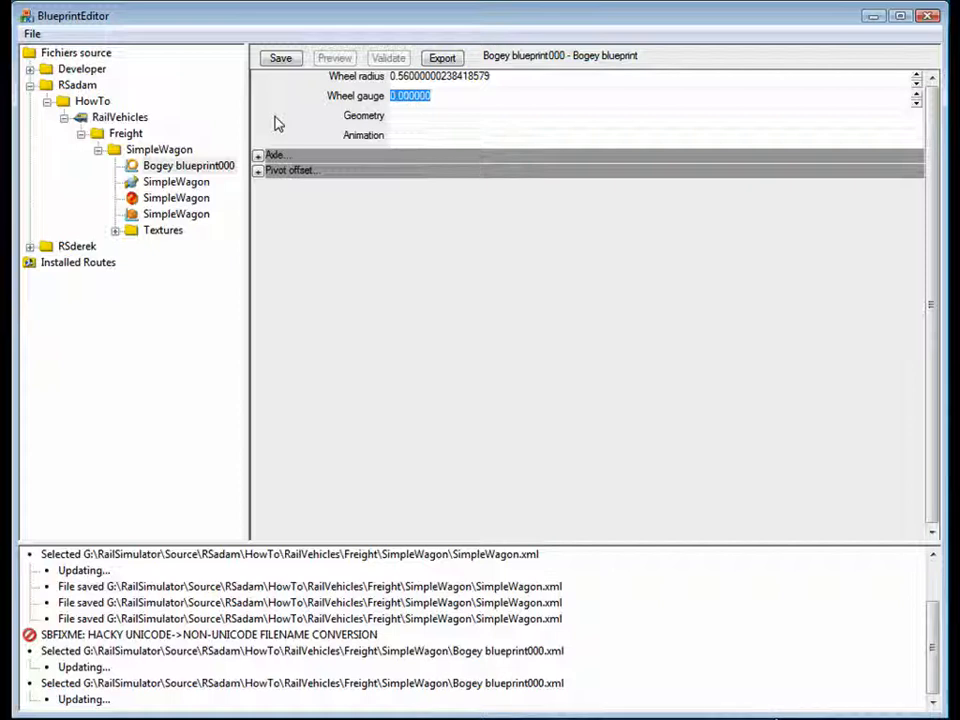
text(1.435)
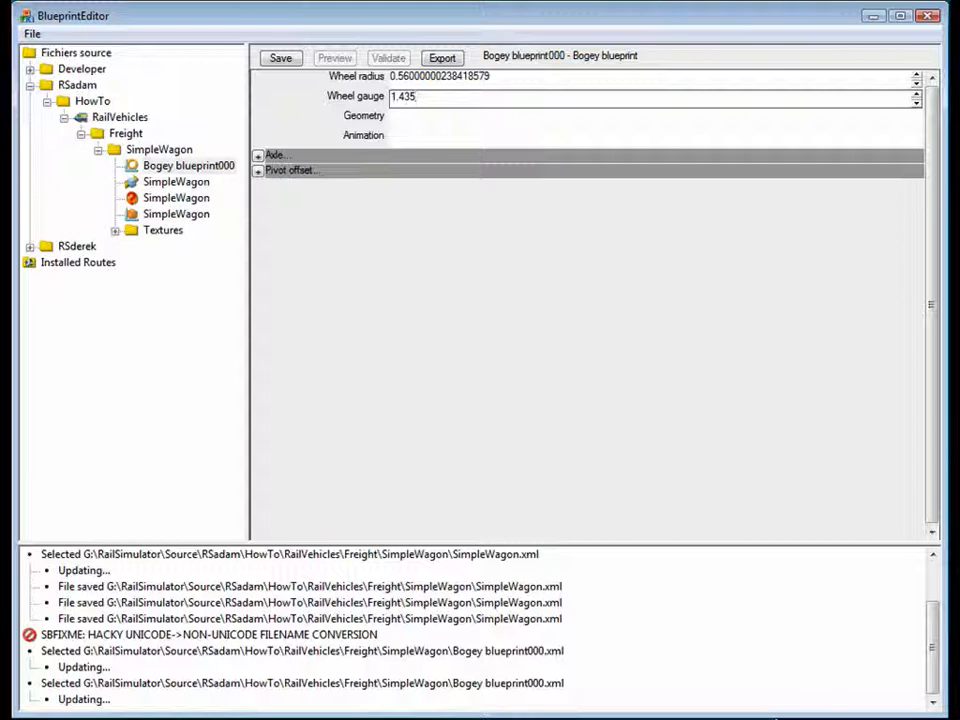
key(Return)
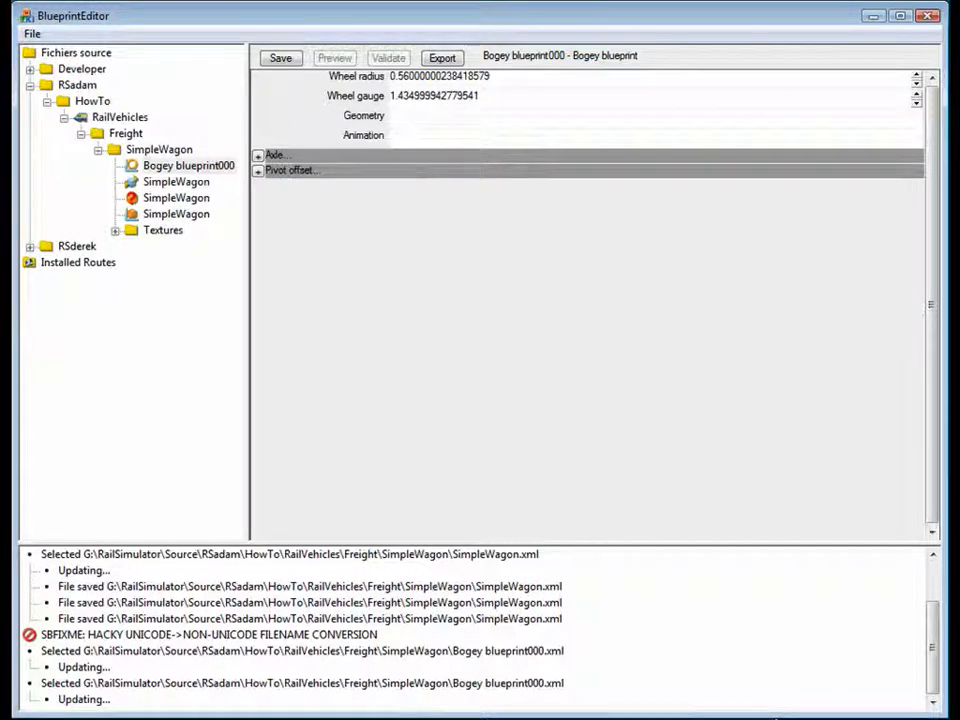
Insert a first axle entry in the bogey blueprint and set its Radius to 0.56
click(257, 156)
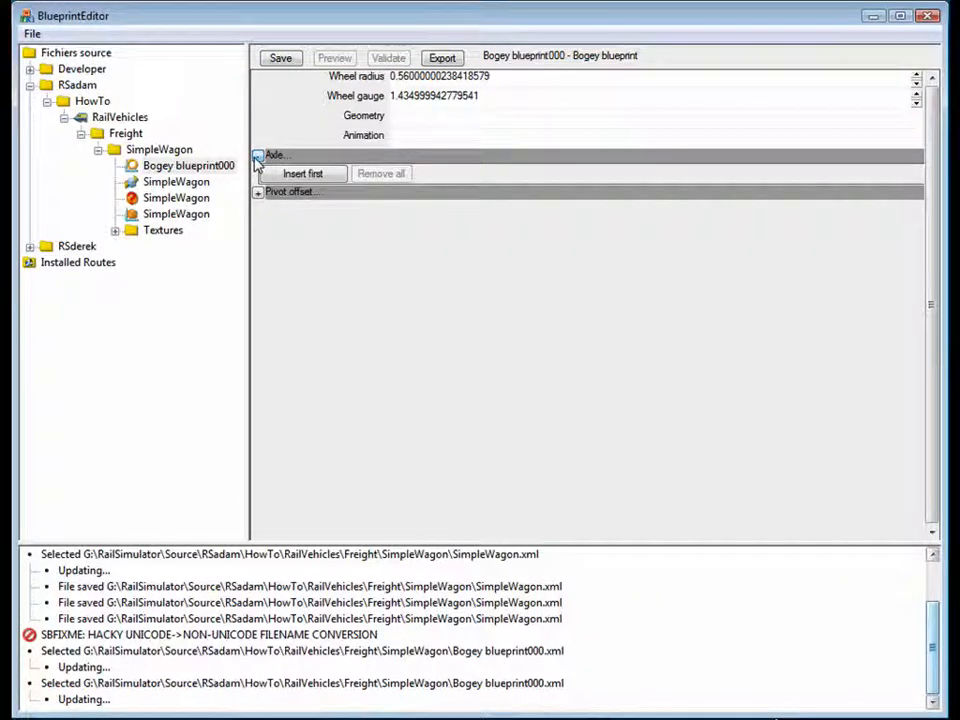
click(305, 175)
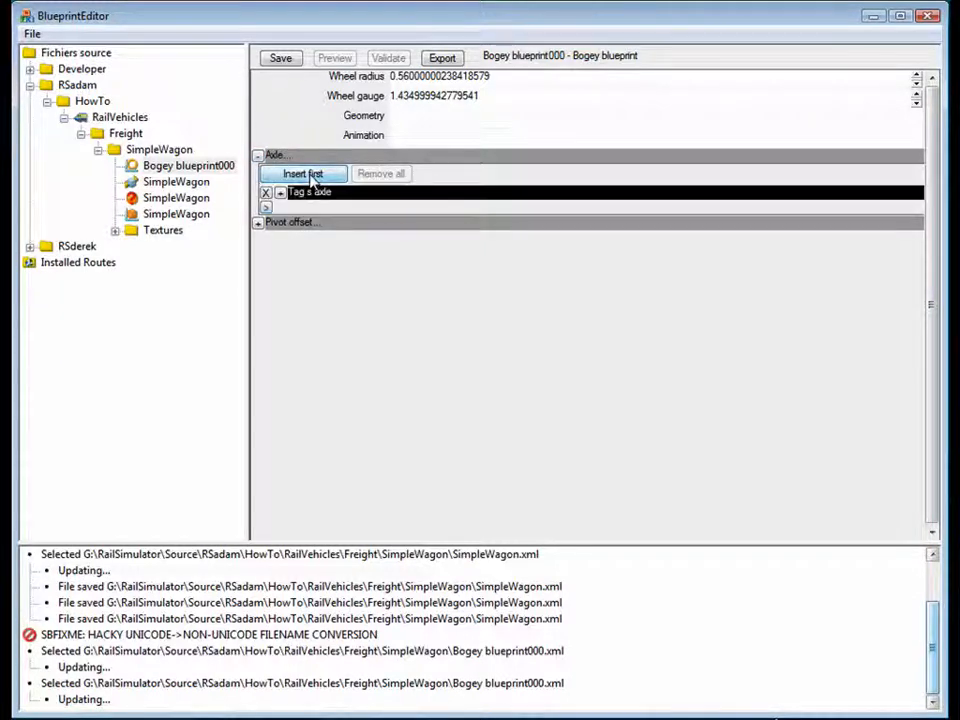
click(281, 193)
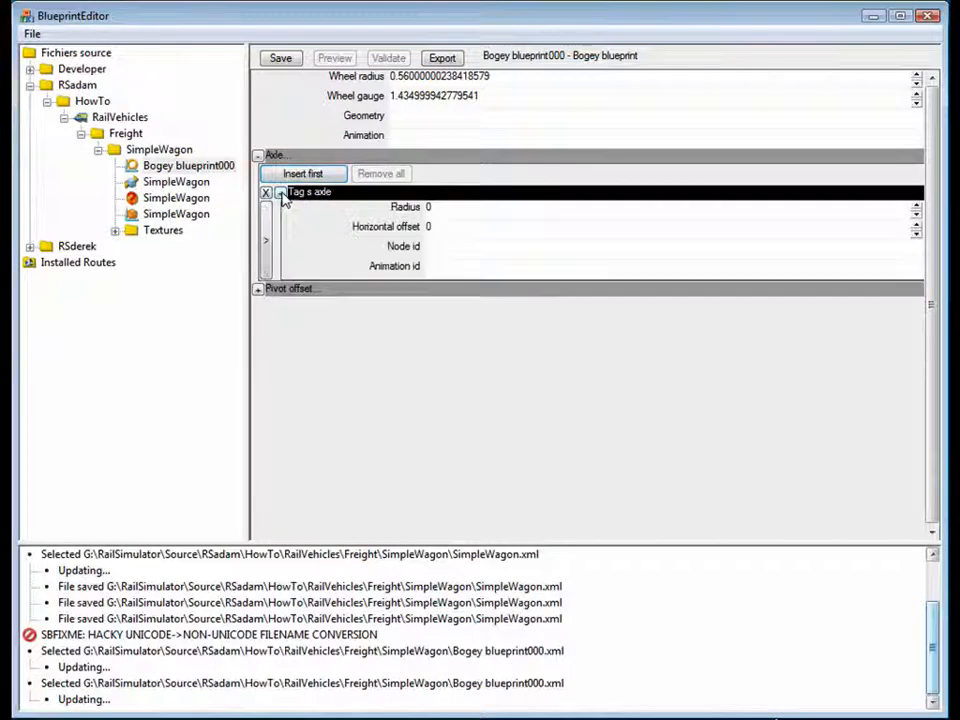
click(447, 207)
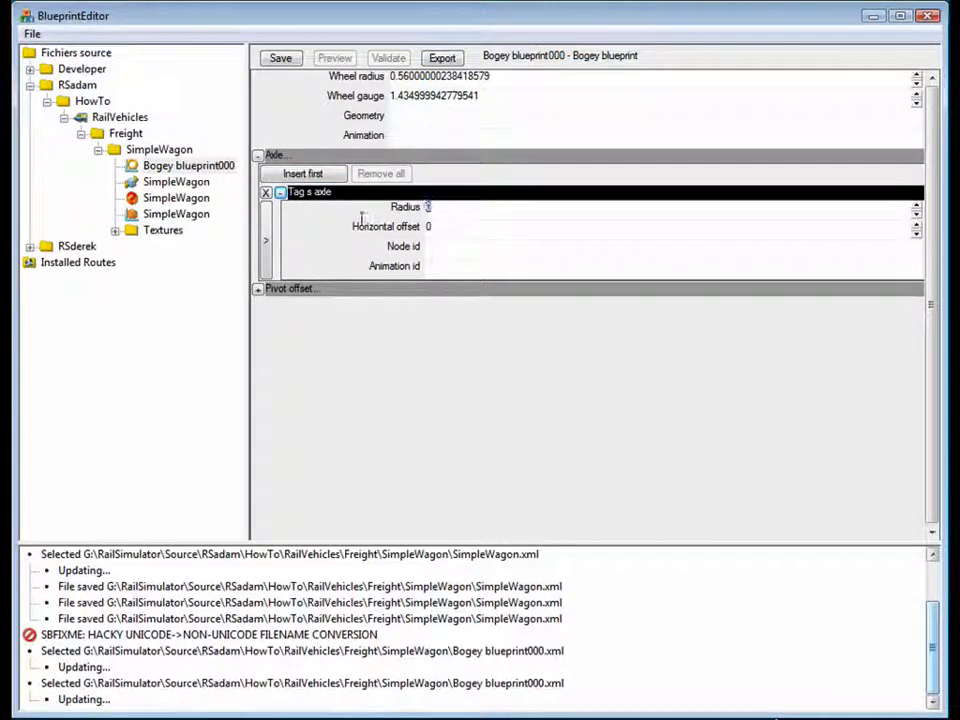
text(0.56)
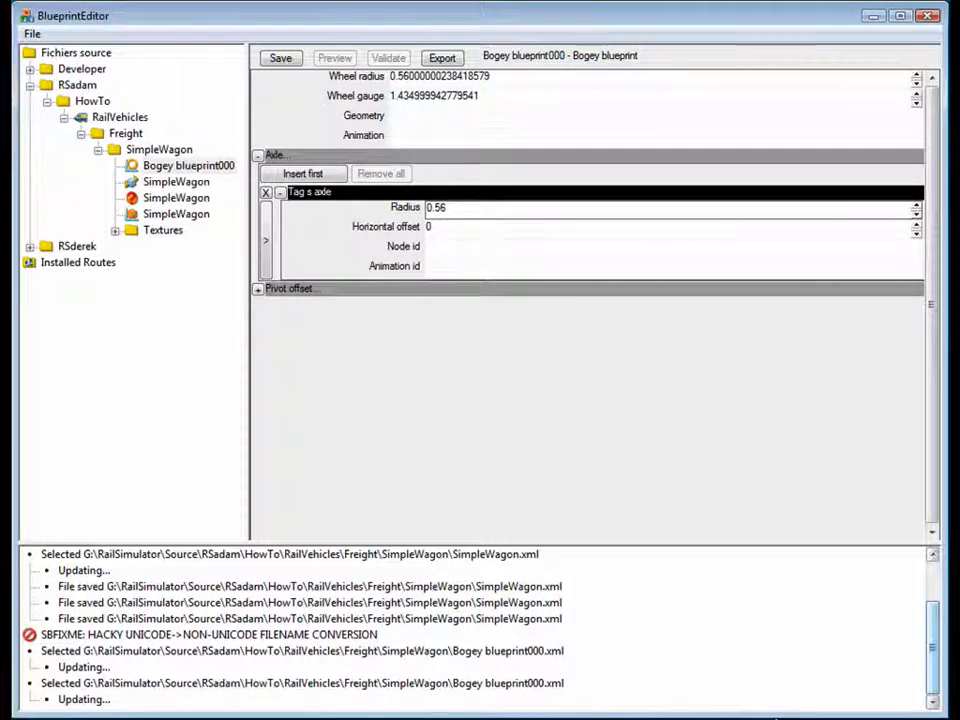
Set the first axle's Horizontal offset to 3.6 and its Node id to wh01
click(436, 227)
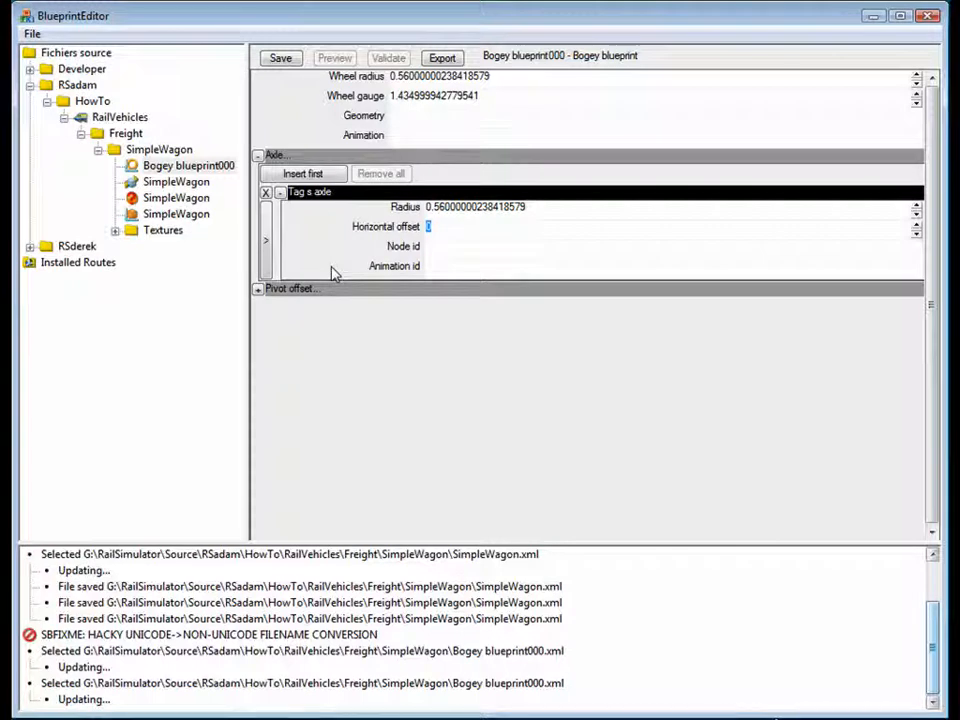
text(3)
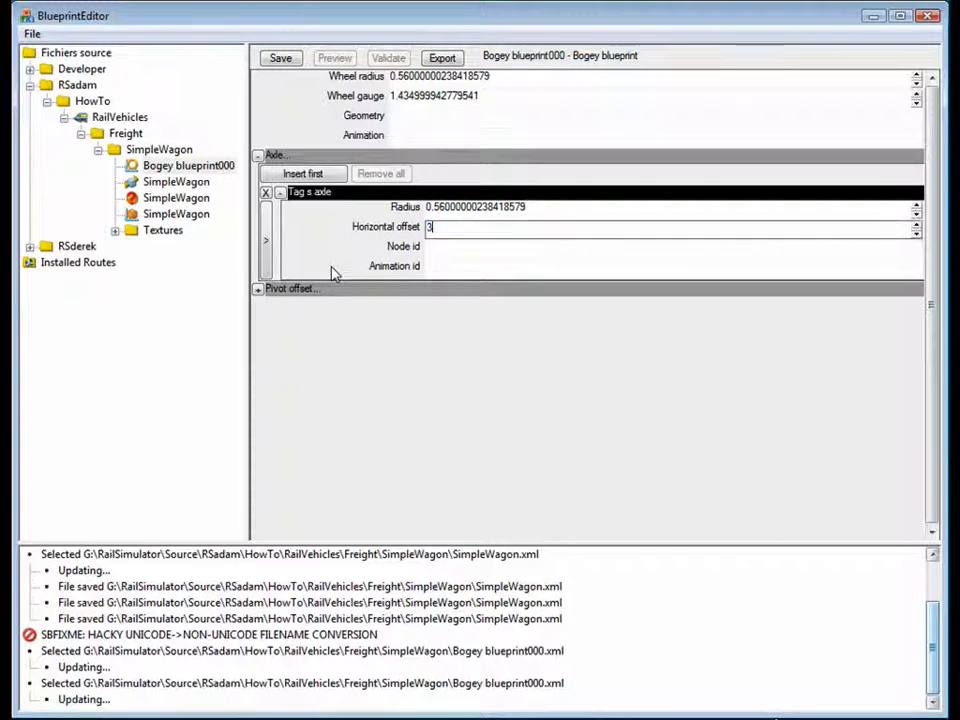
text(.6.)
key(Return)
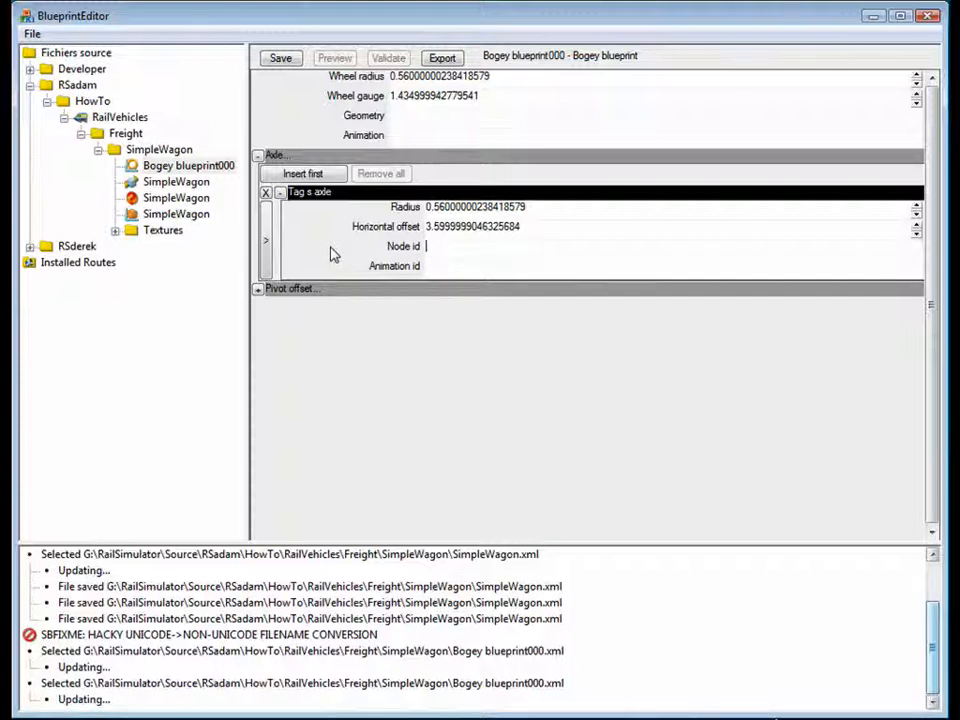
text(wh)
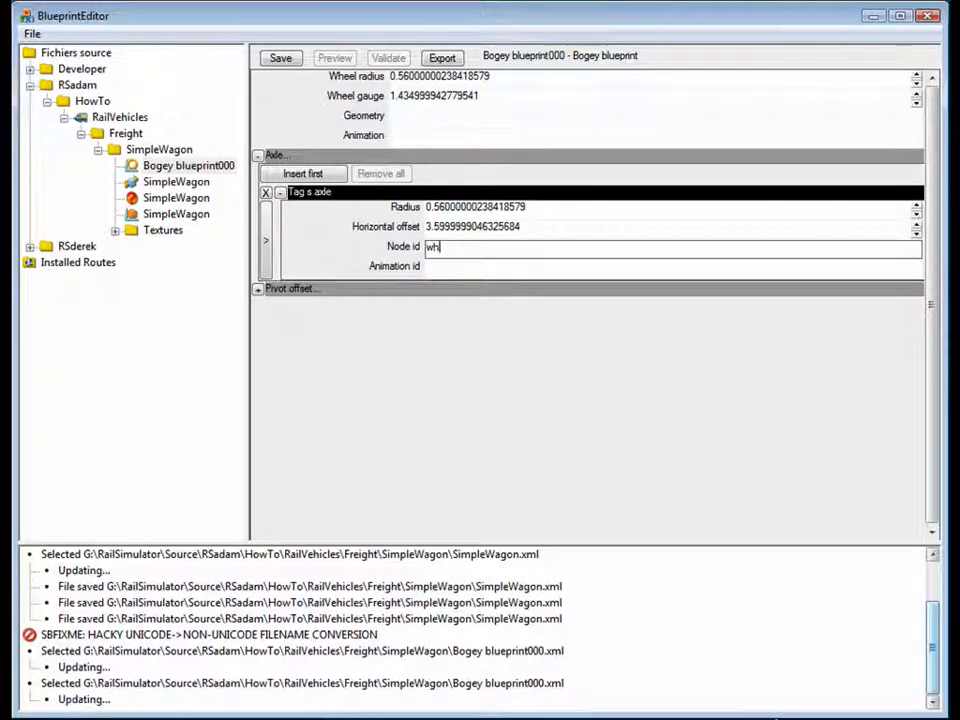
text(01)
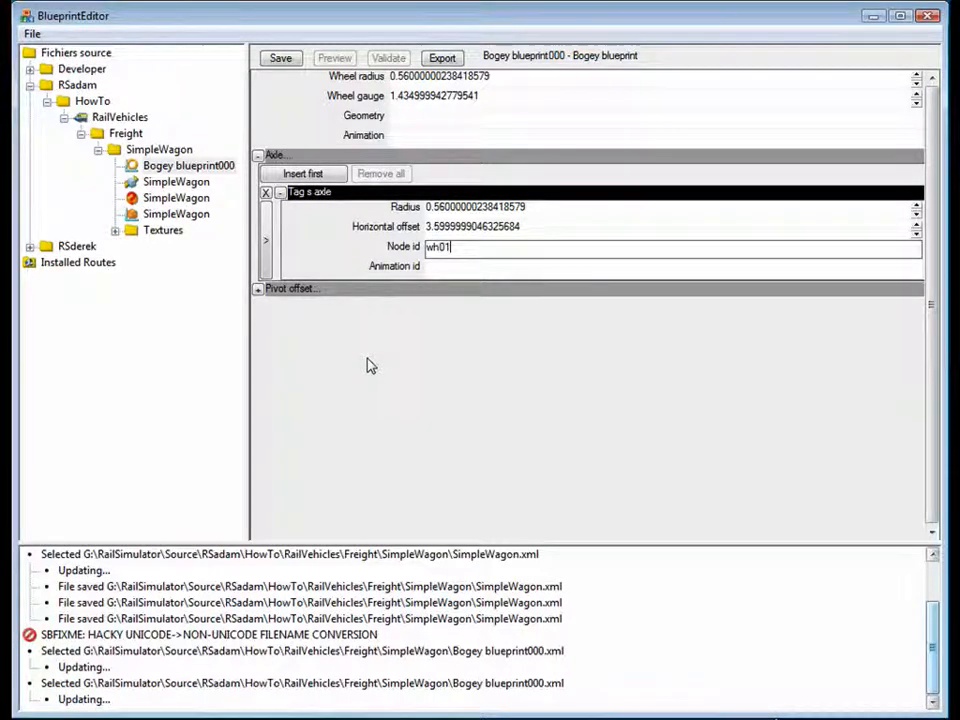
Insert another axle entry ahead of the wh01 axle and set its Radius to 0.56
click(312, 176)
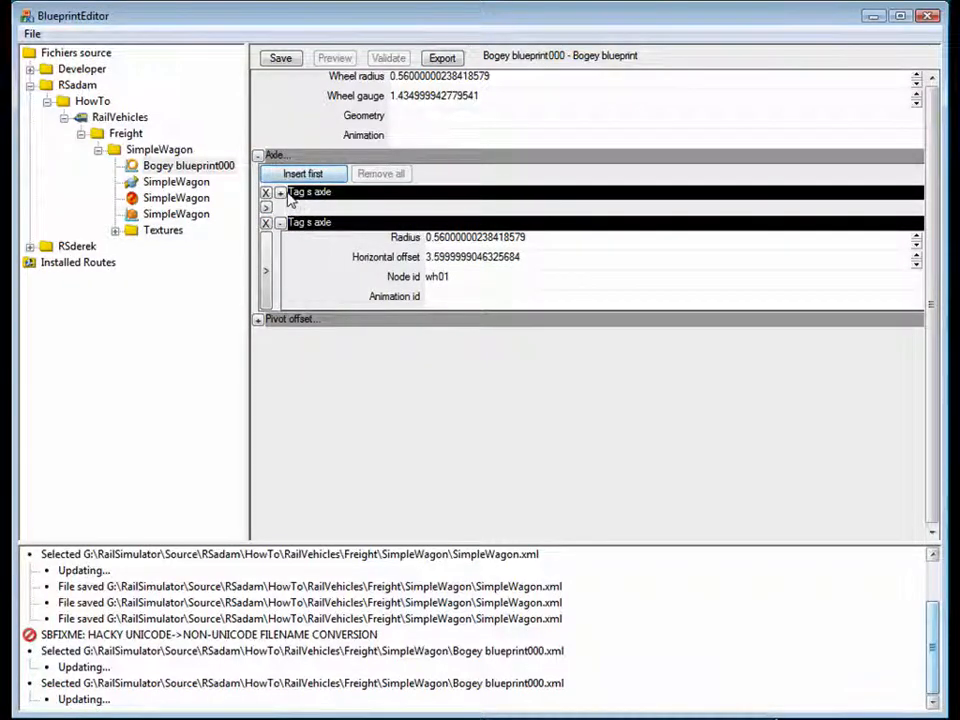
click(281, 193)
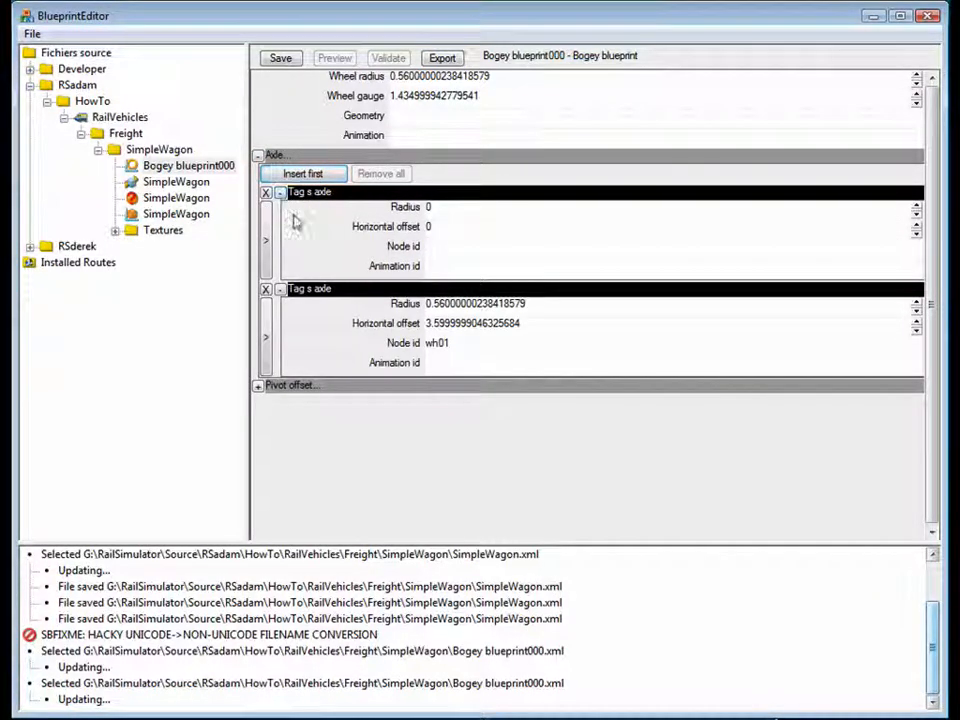
click(456, 208)
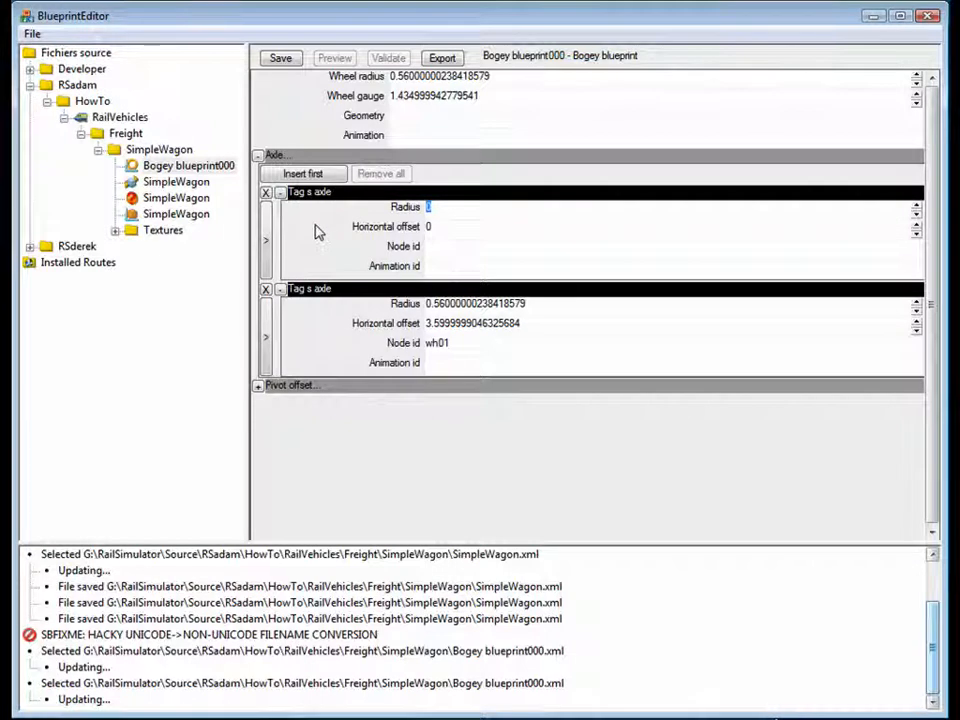
text(0.56)
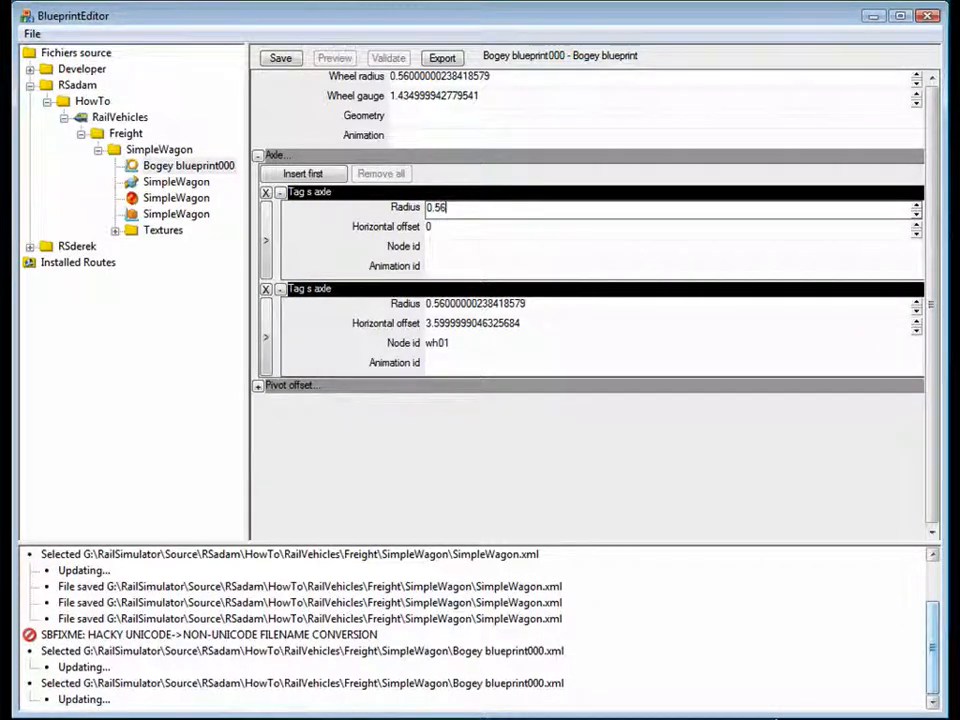
key(Return)
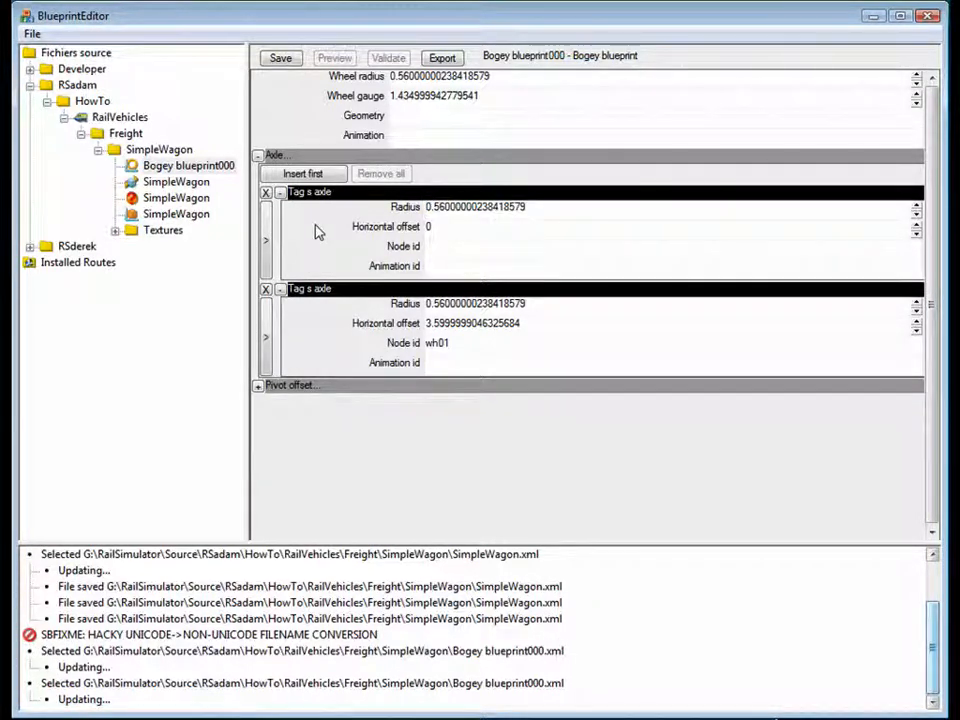
Set the new axle's Horizontal offset to -3.6 and its Node id to wh02
click(445, 227)
text(-3.)
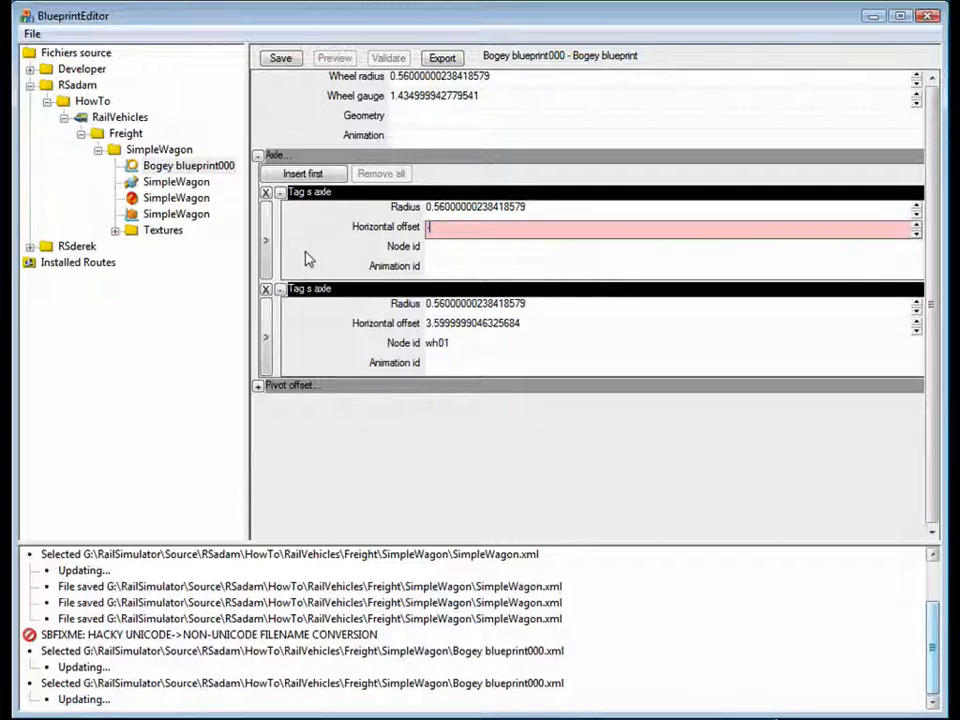
text(6)
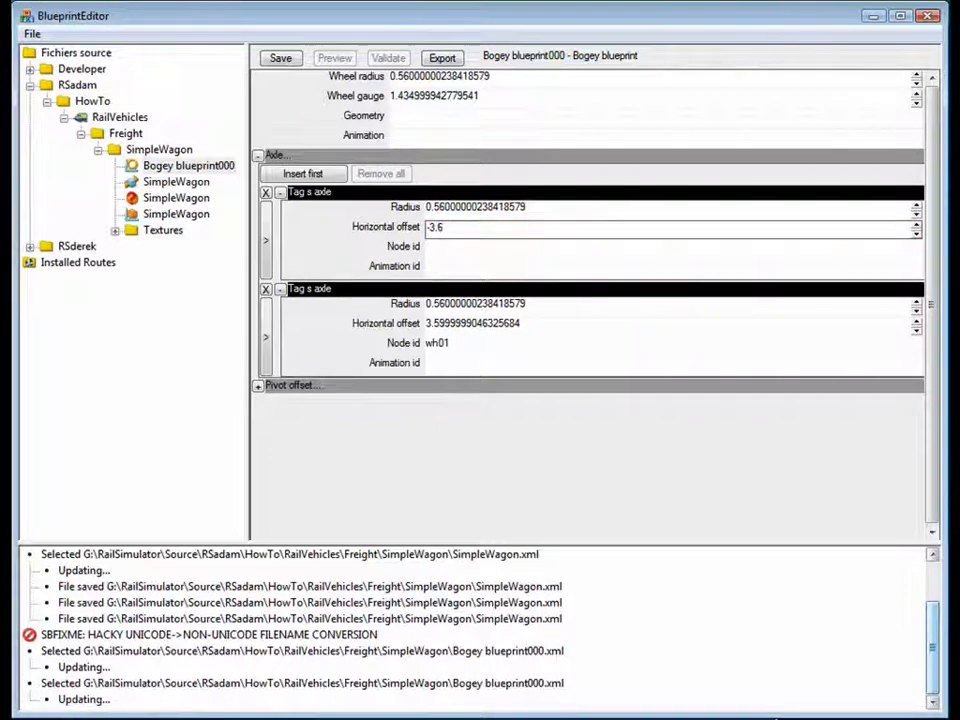
key(Return)
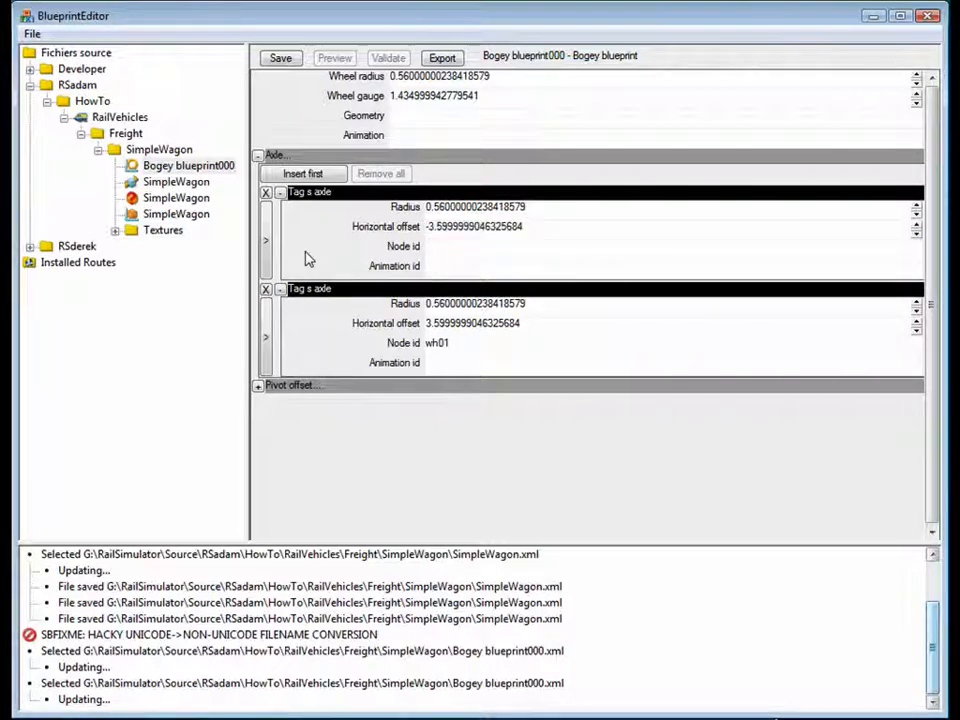
click(435, 246)
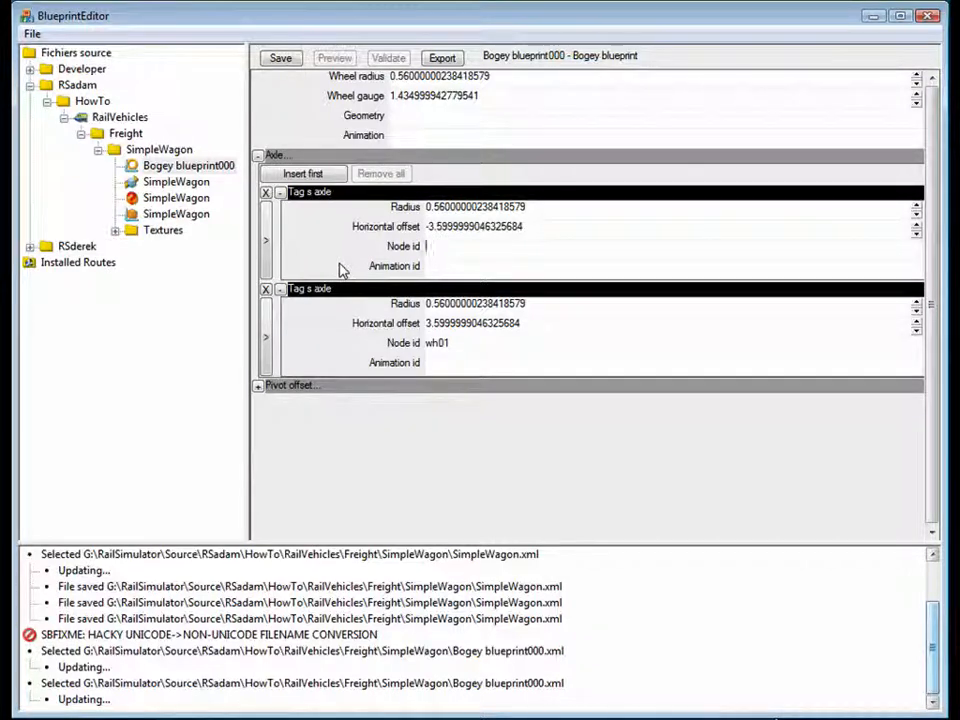
text(wh02)
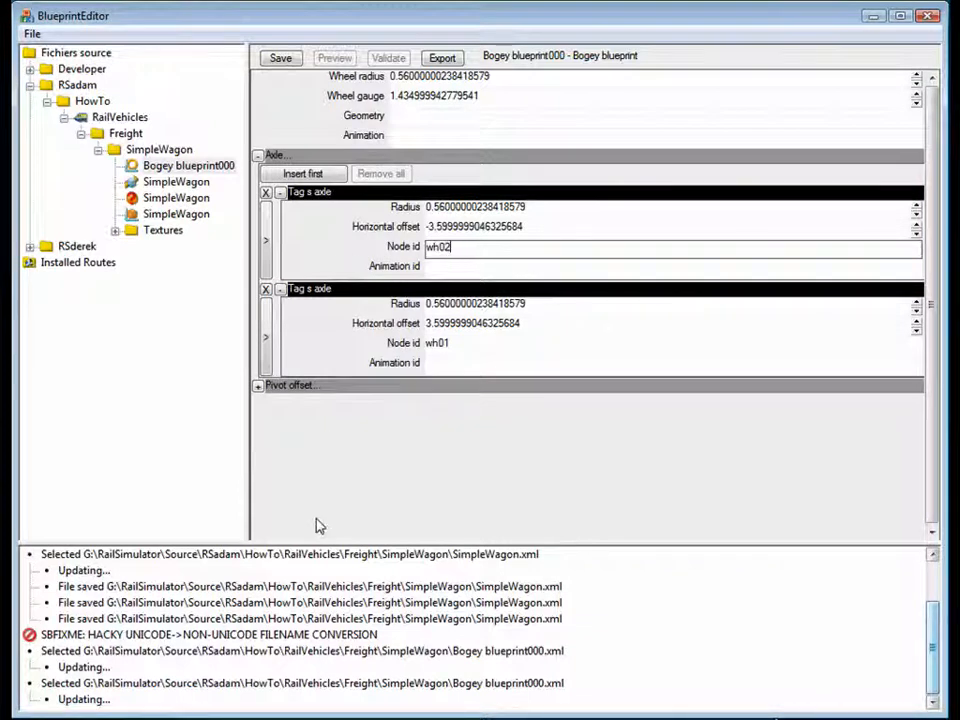
click(340, 534)
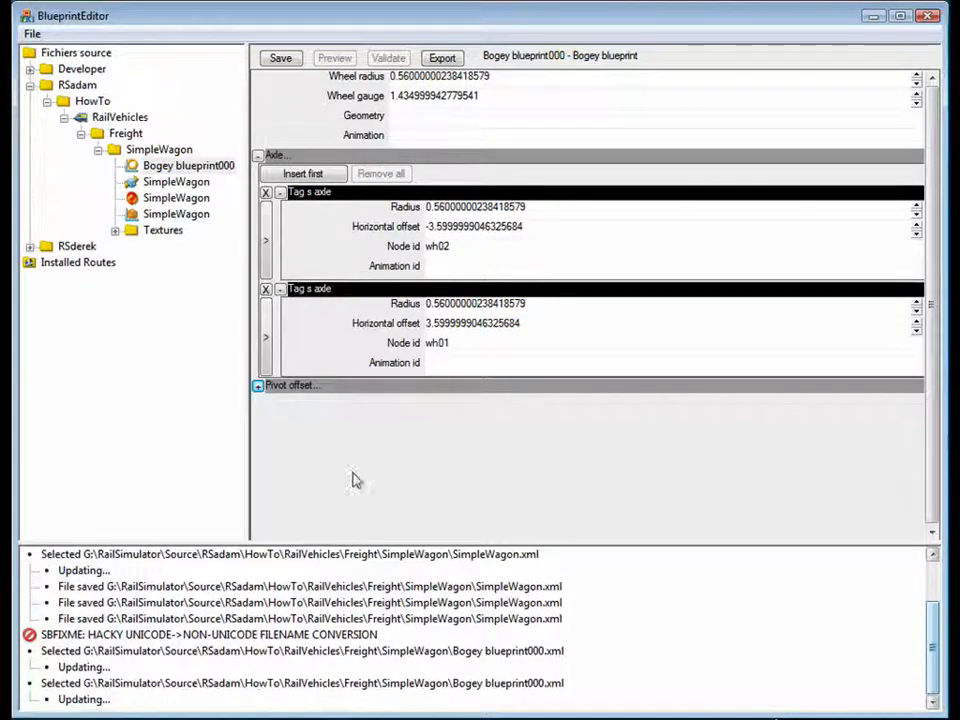
Insert a pivot offset entry in the bogey blueprint, expand it, and save the blueprint
click(258, 386)
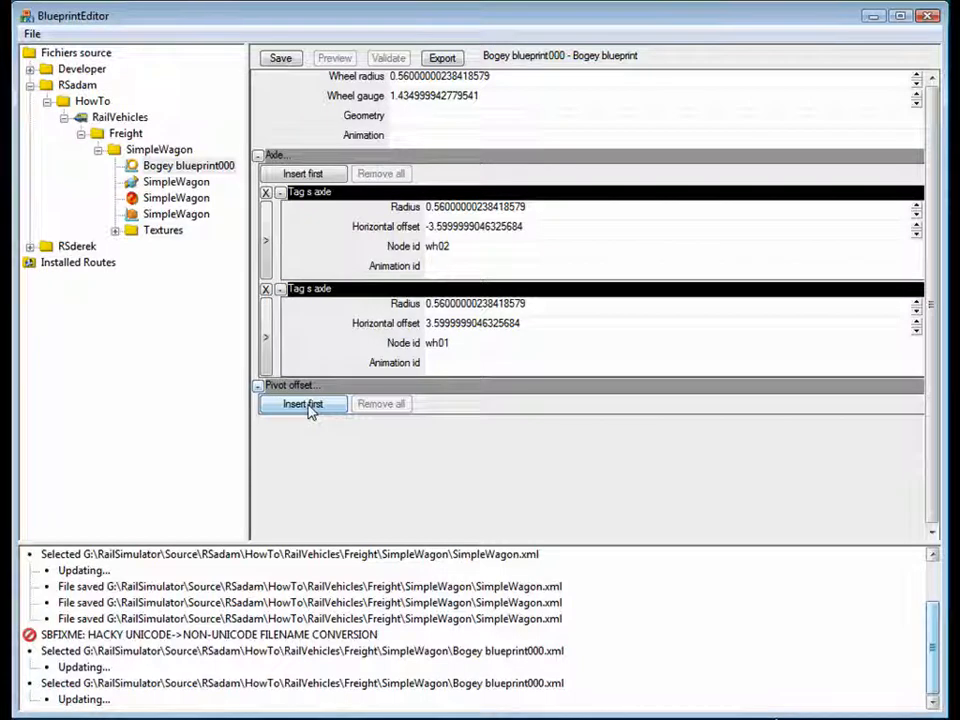
click(310, 404)
click(279, 423)
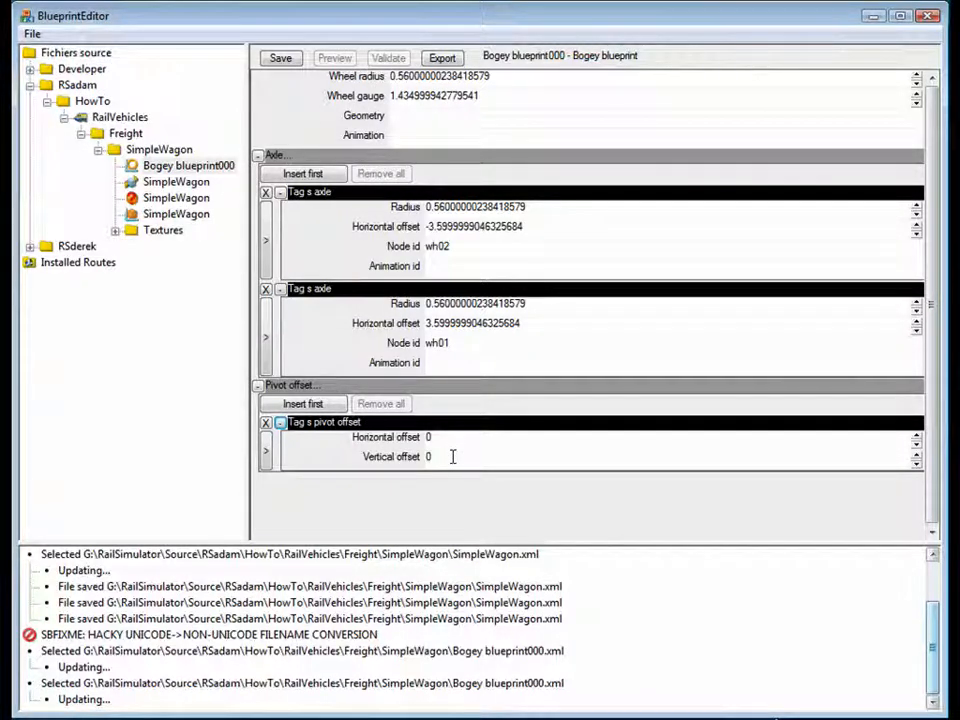
click(281, 58)
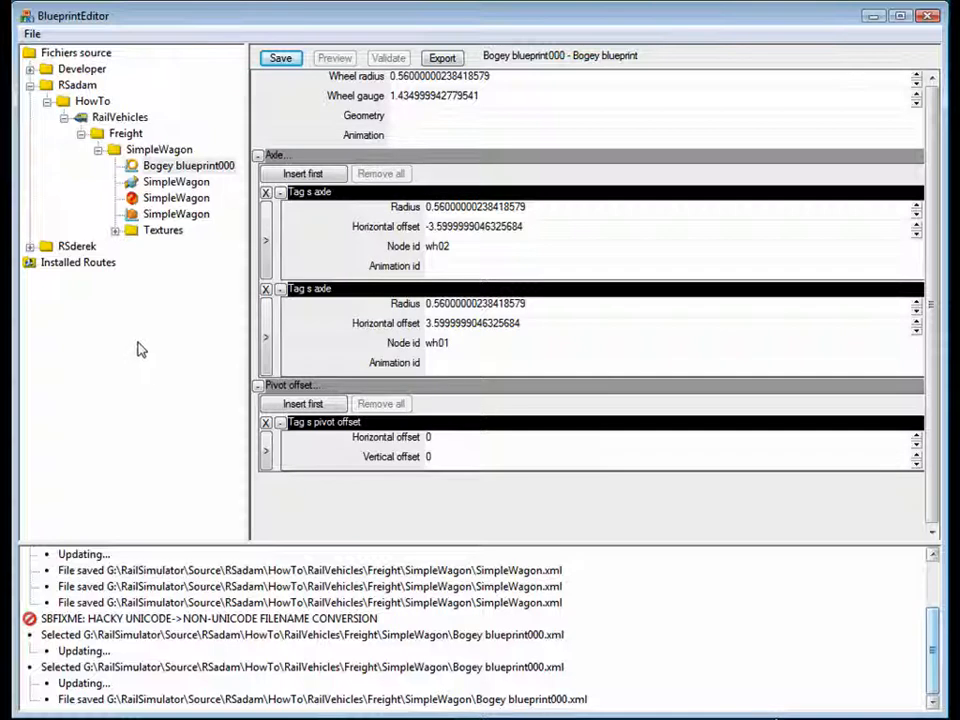
Rename the bogey blueprint file to Wheels and save it
click(131, 170)
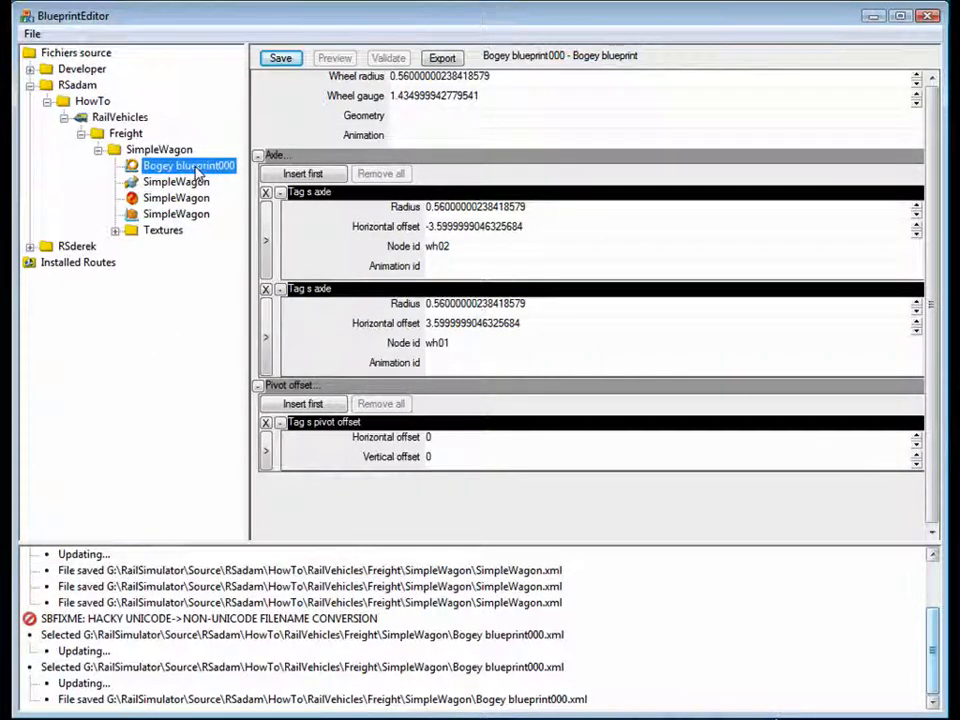
right_click(138, 167)
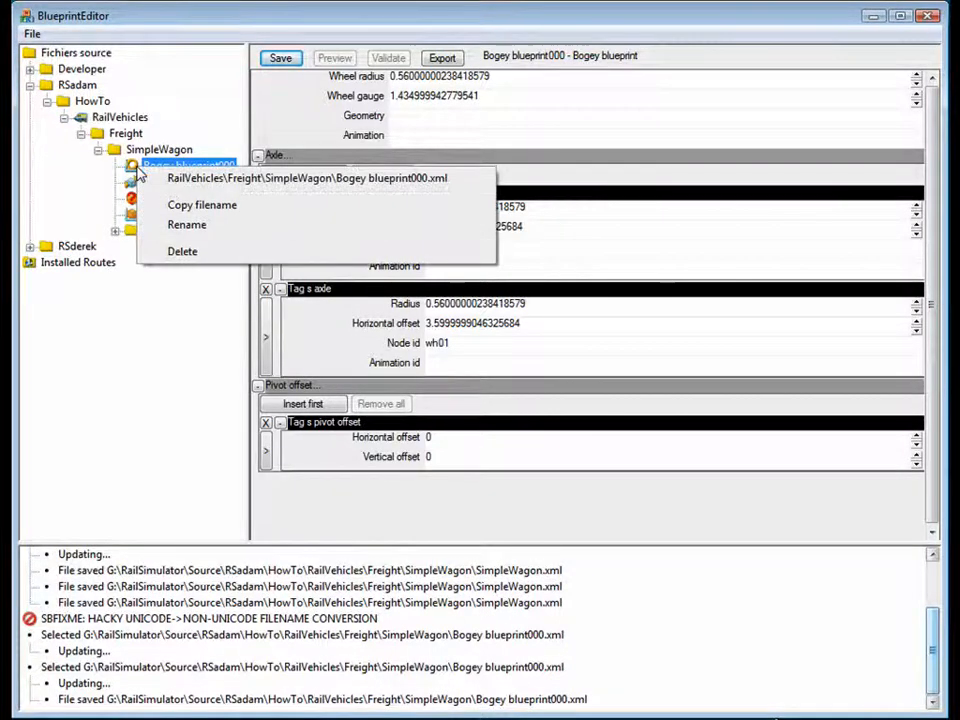
click(203, 229)
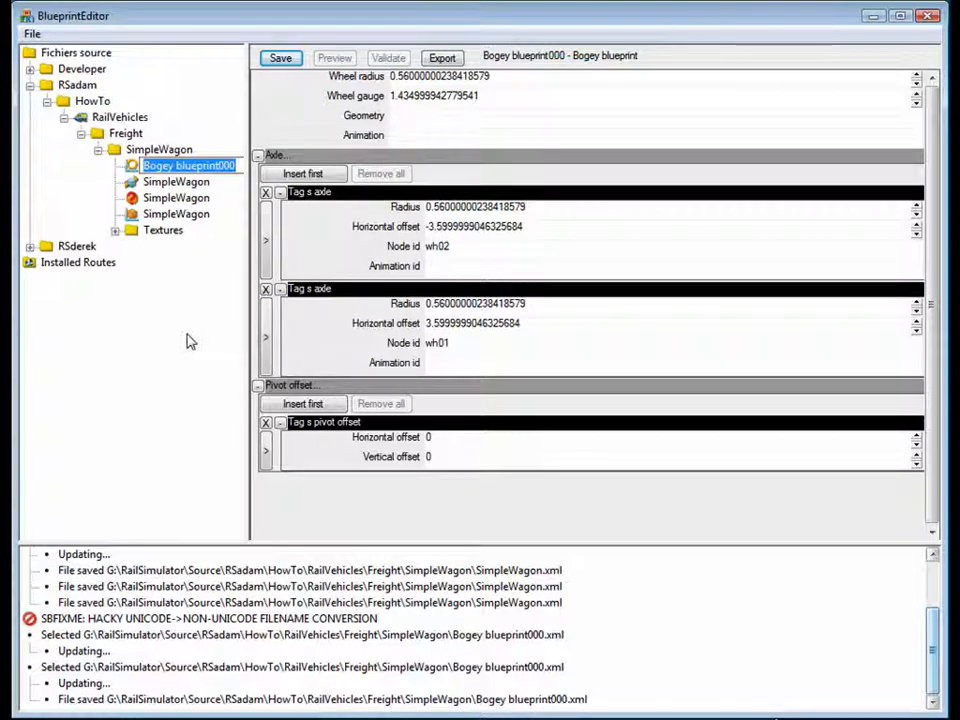
text(Wh)
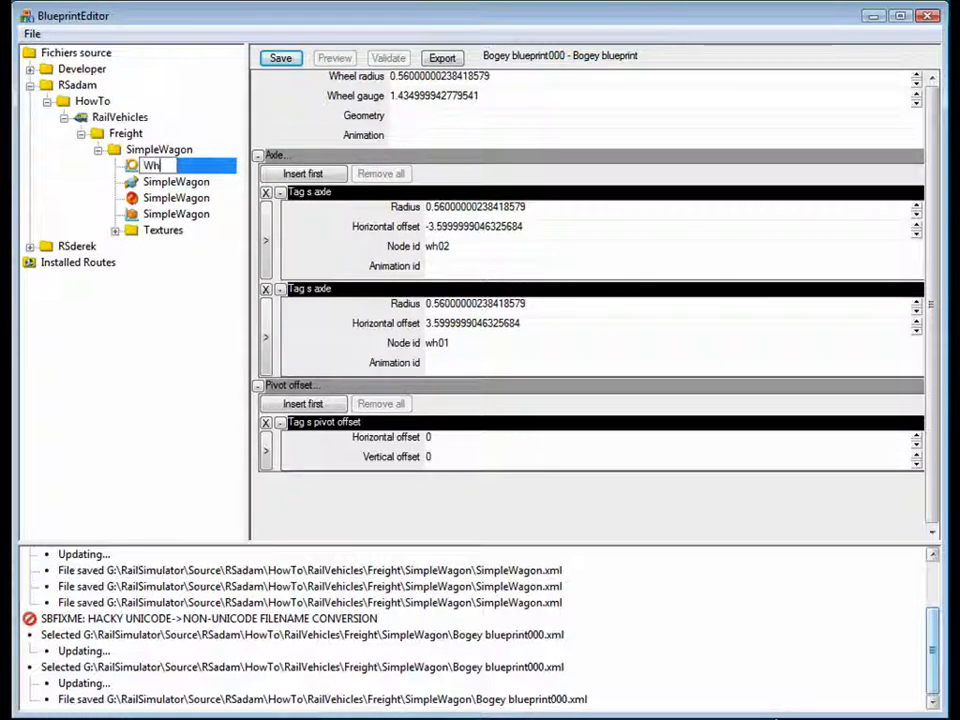
text(eels)
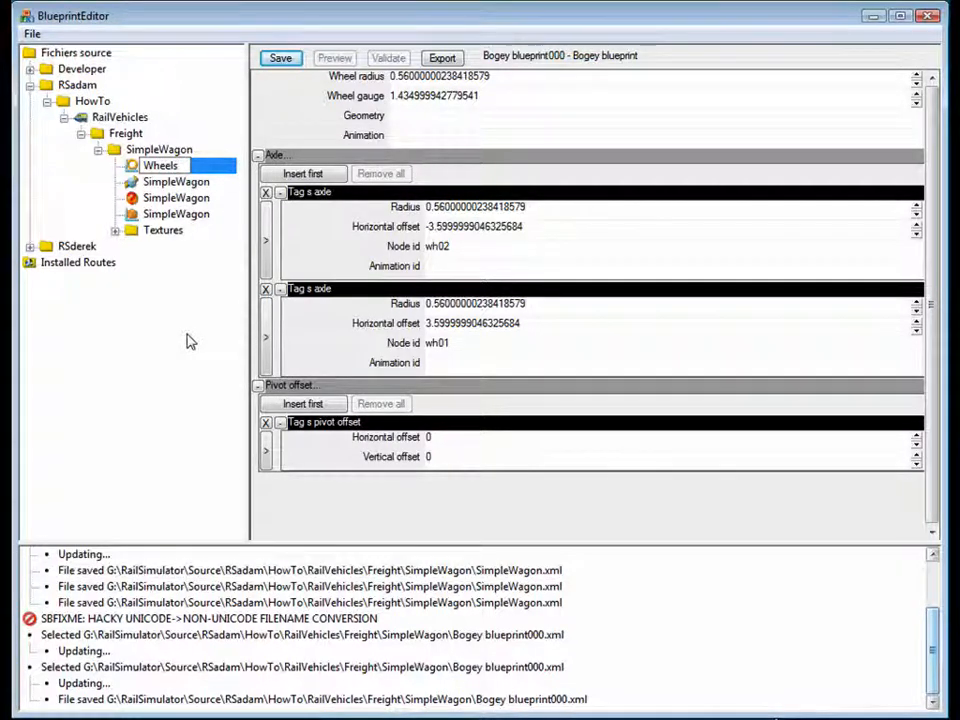
key(Return)
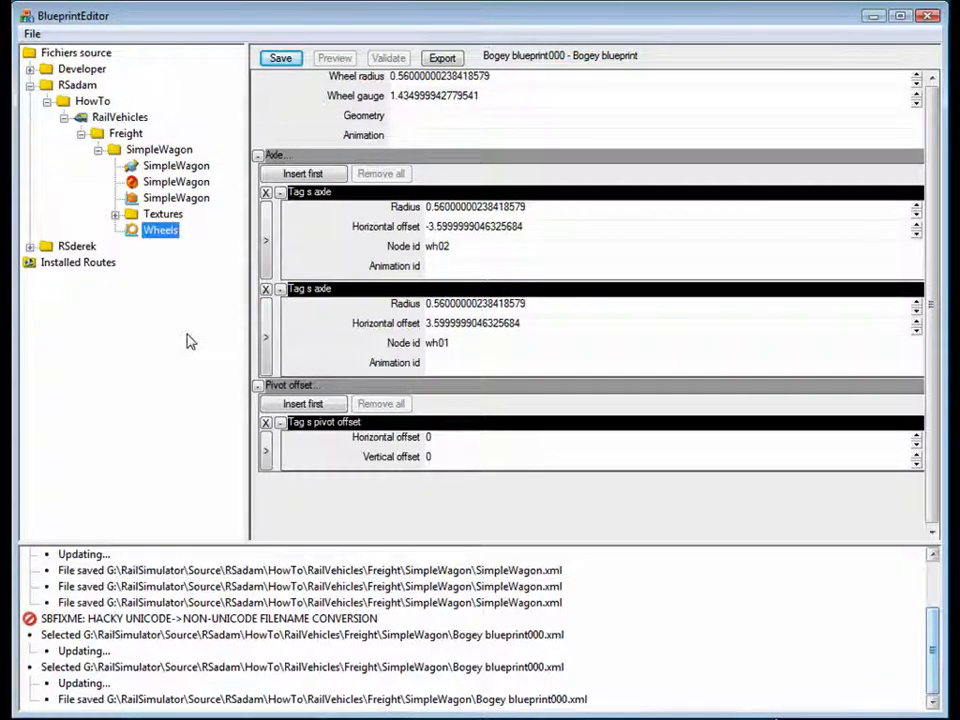
click(281, 62)
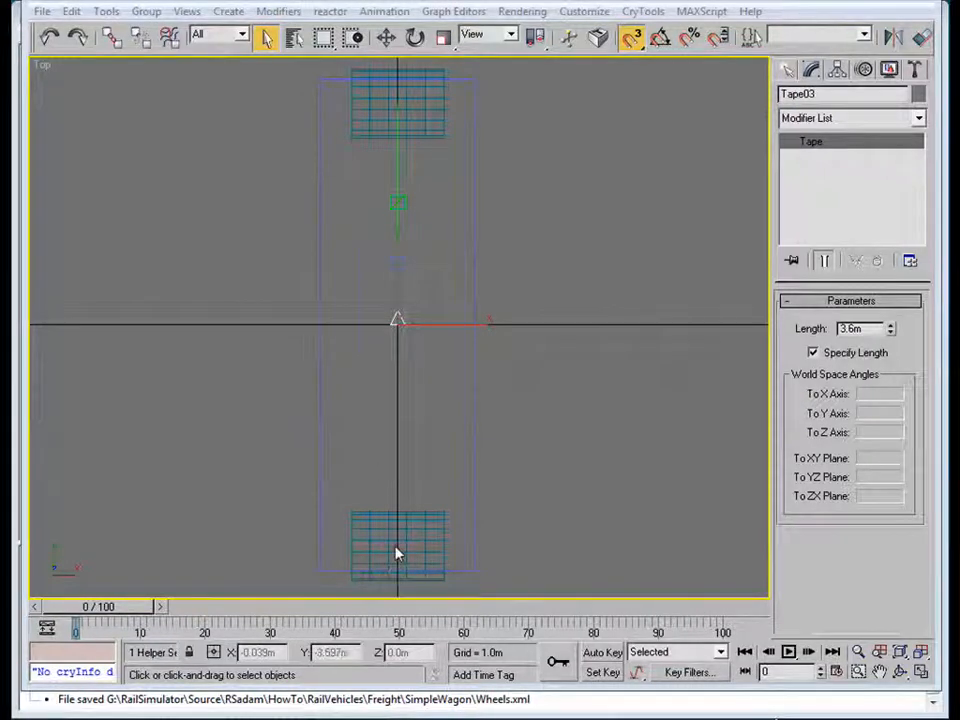
Switch back to BlueprintEditor, open the SimpleWagon wagon blueprint, and insert an entry in its Bogey section
key(alt+Tab)
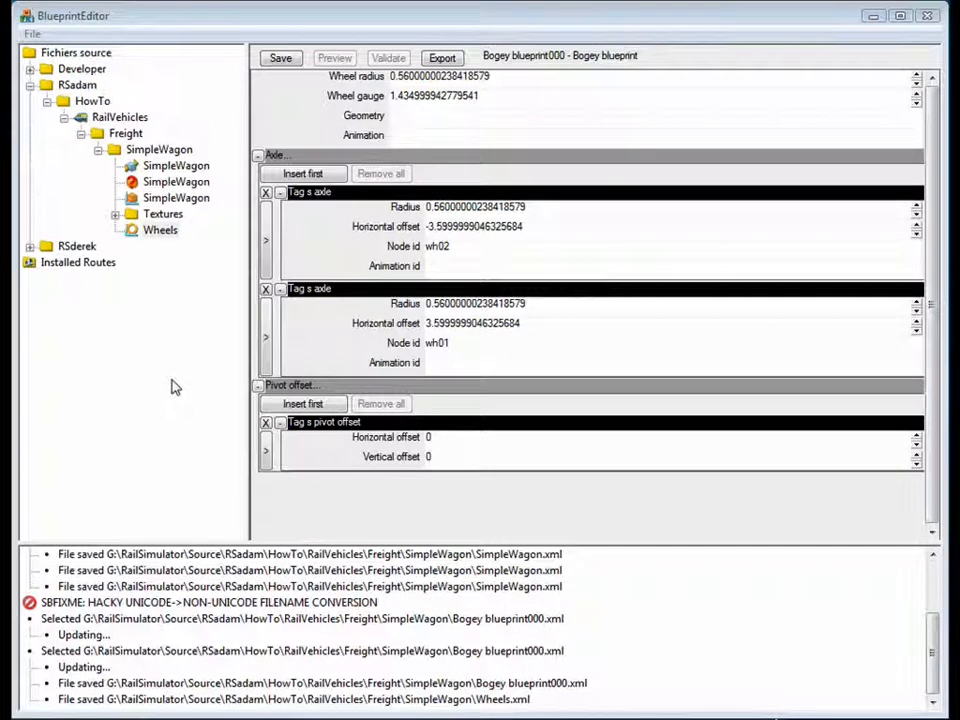
click(138, 200)
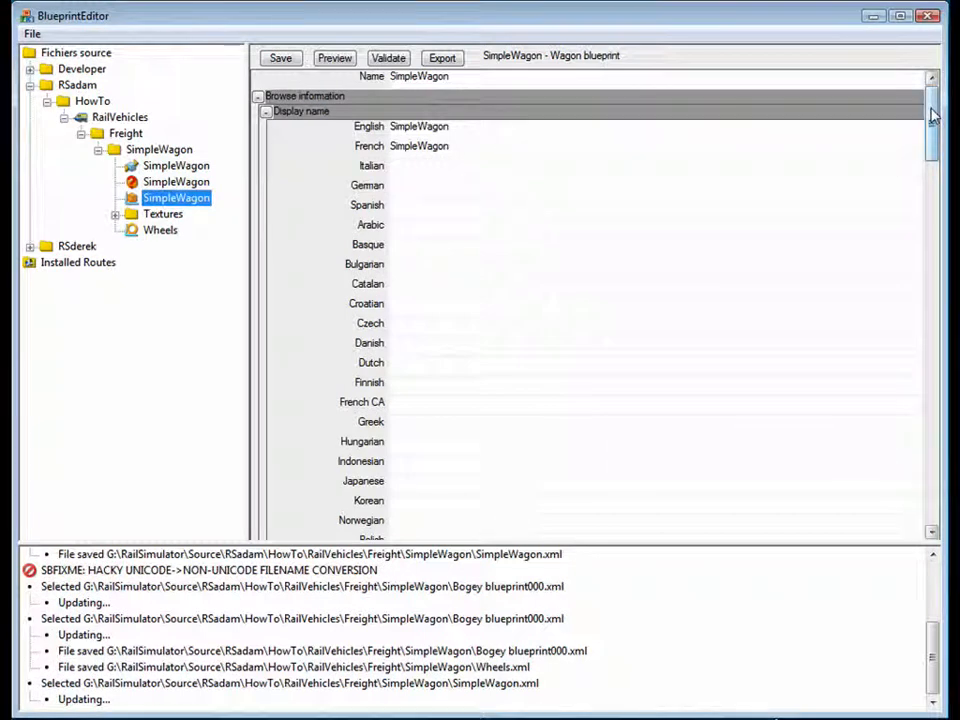
drag(932, 115, 932, 172)
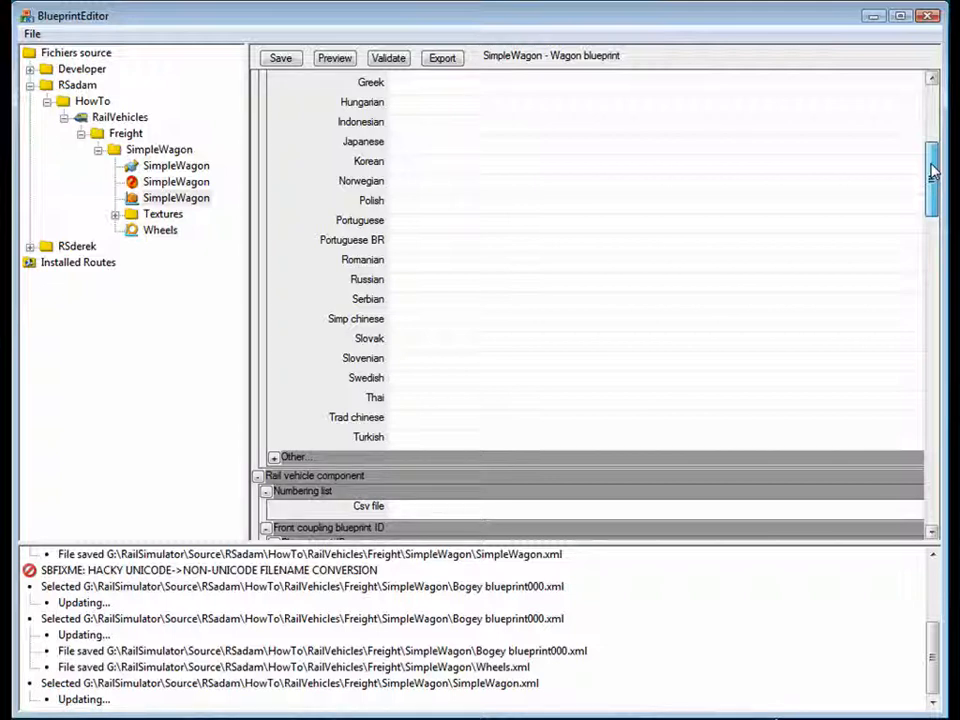
drag(932, 172, 932, 336)
click(266, 199)
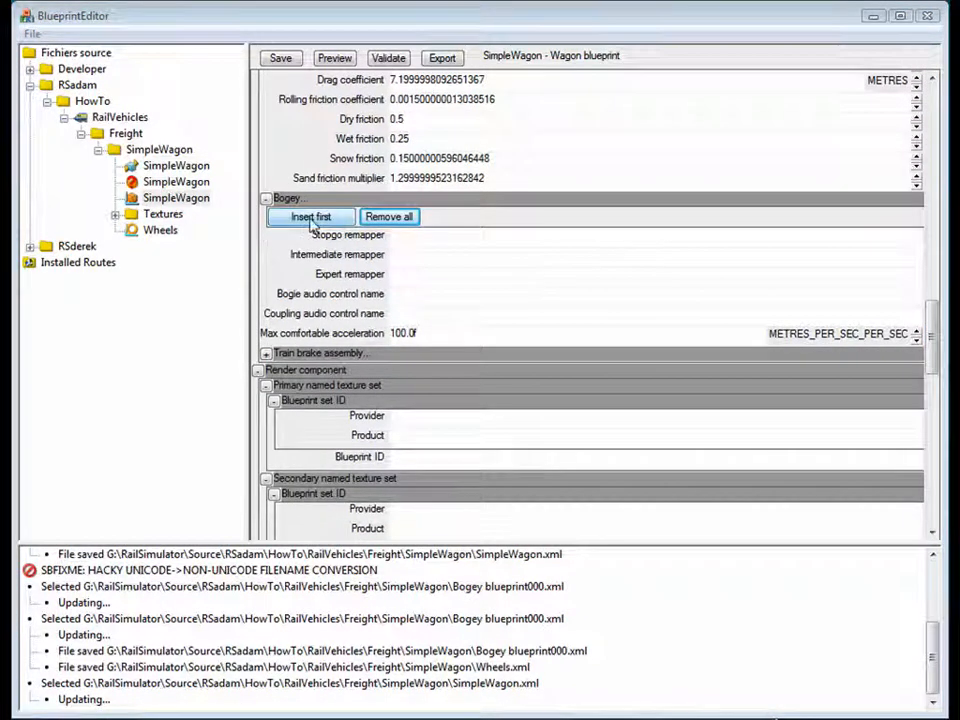
click(310, 218)
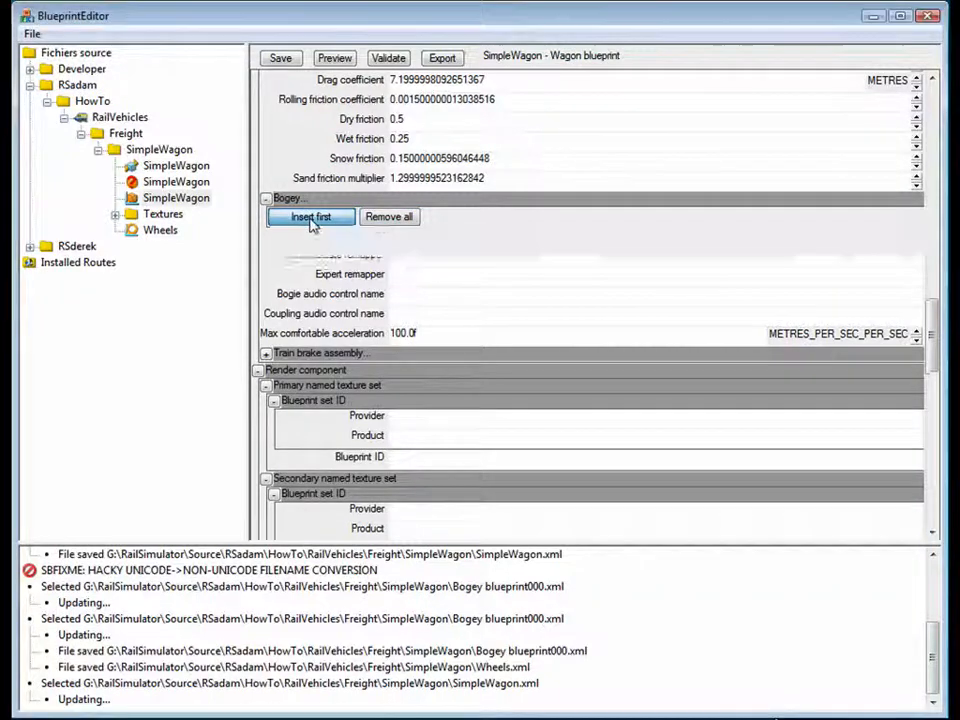
click(287, 236)
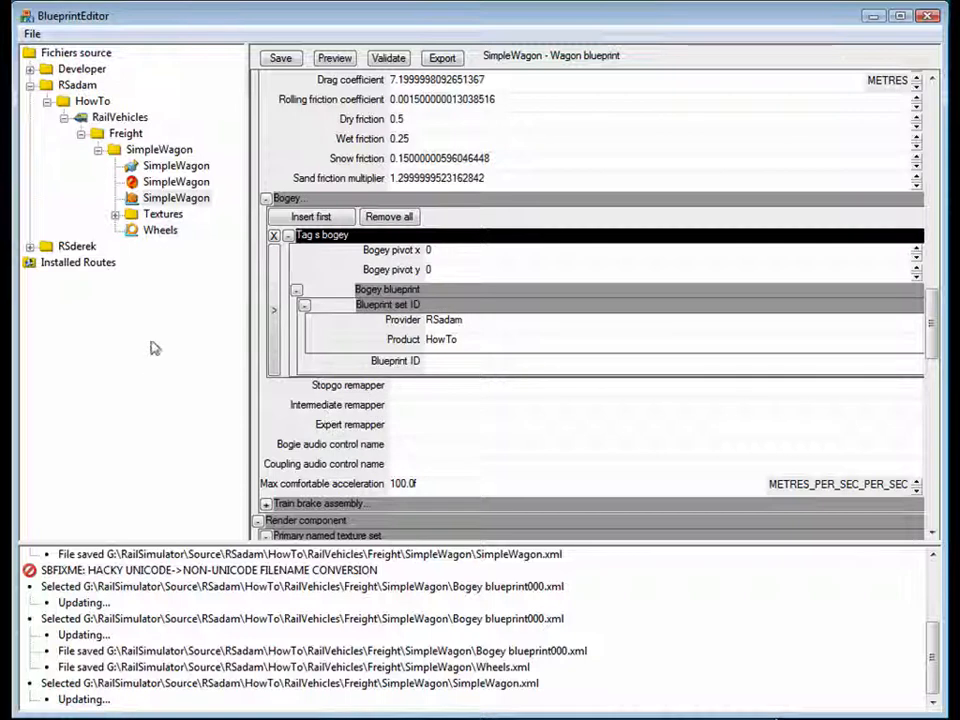
Copy the Wheels.xml filename into the Blueprint ID of the wagon's new bogey entry
right_click(136, 234)
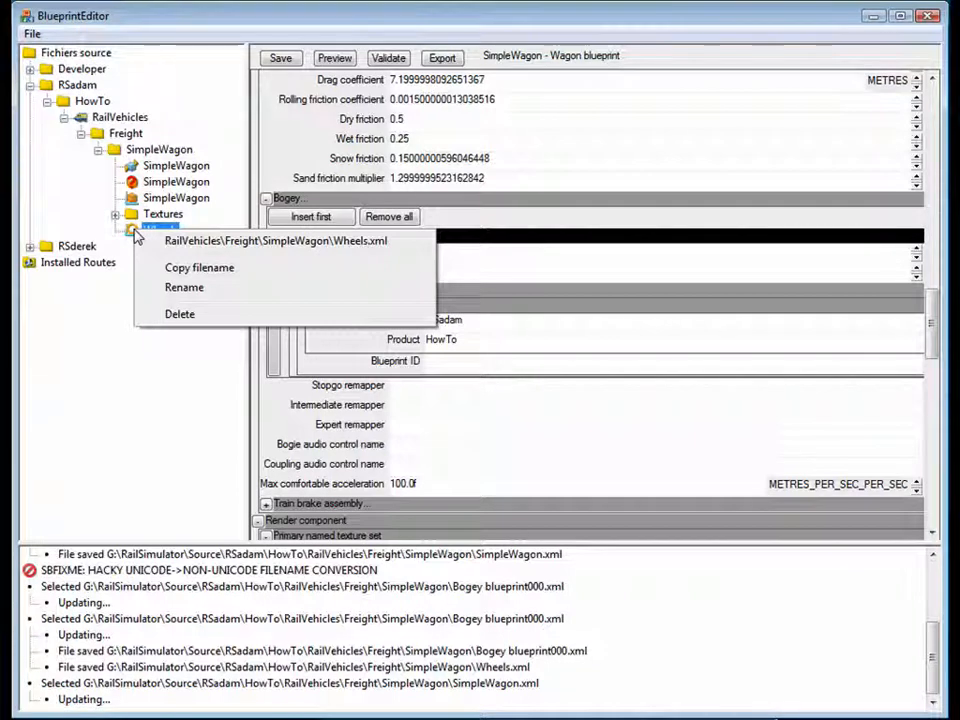
click(226, 269)
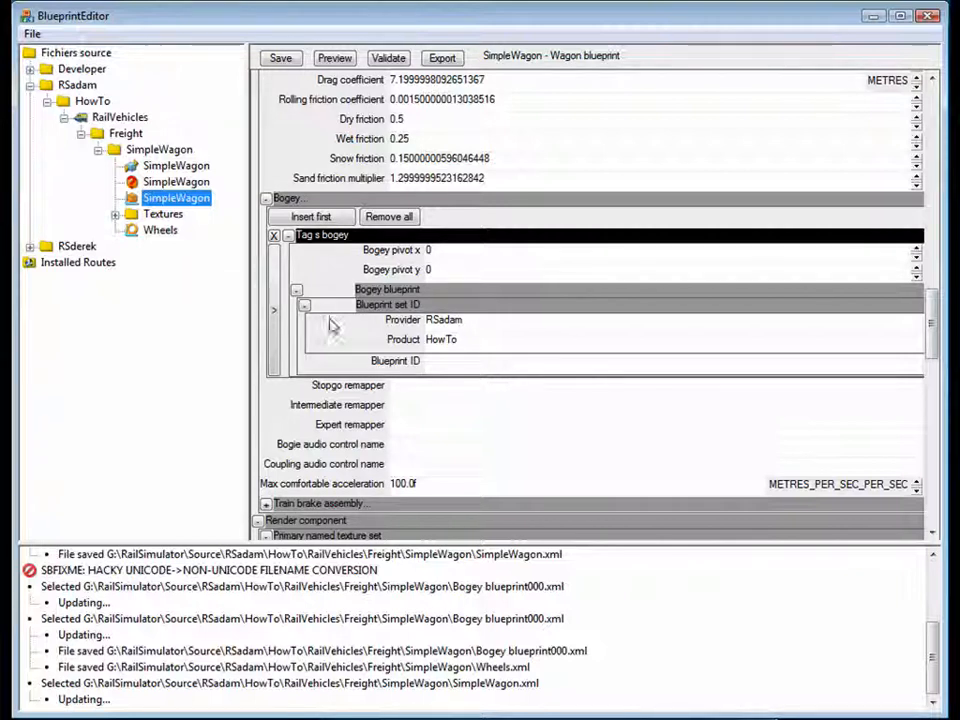
click(433, 361)
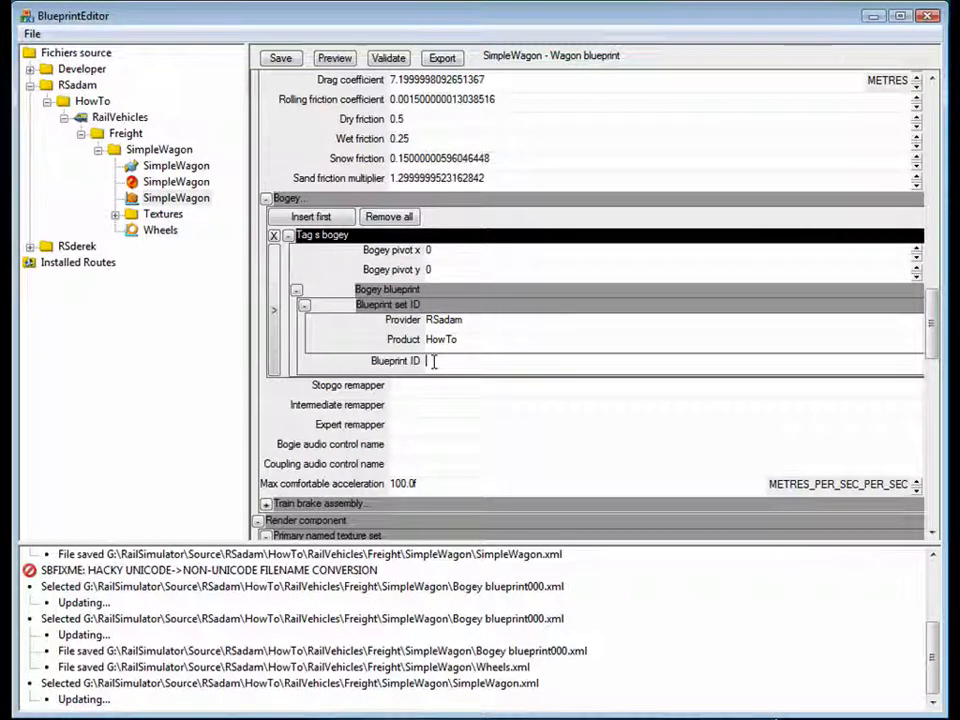
key(ctrl+v)
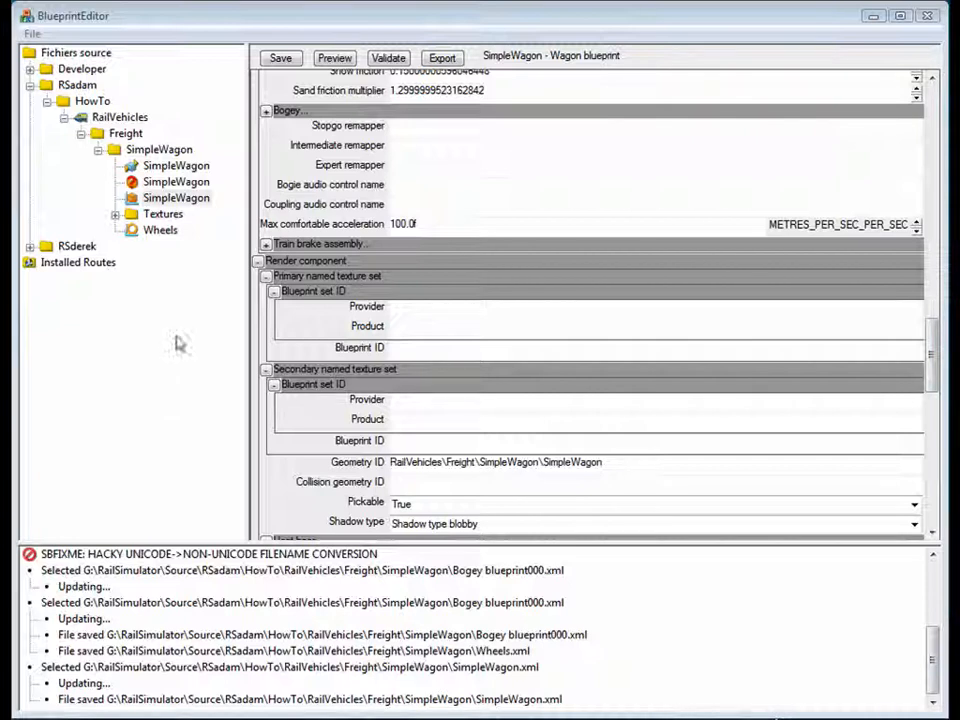
Insert a Train air brake blueprint in the wagon's Train brake assembly
click(266, 245)
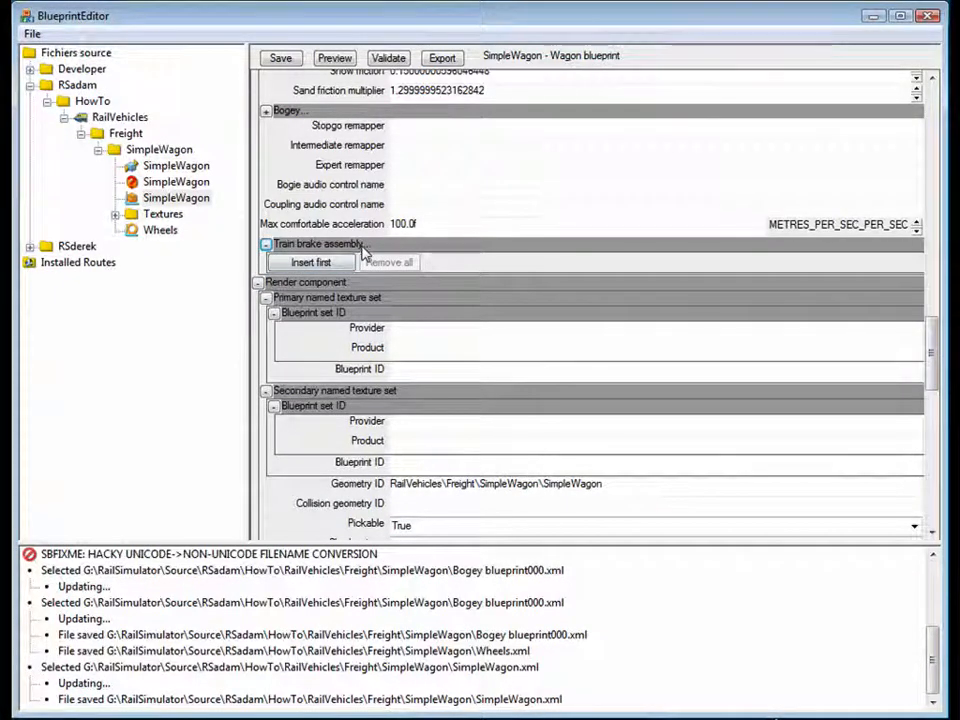
click(308, 264)
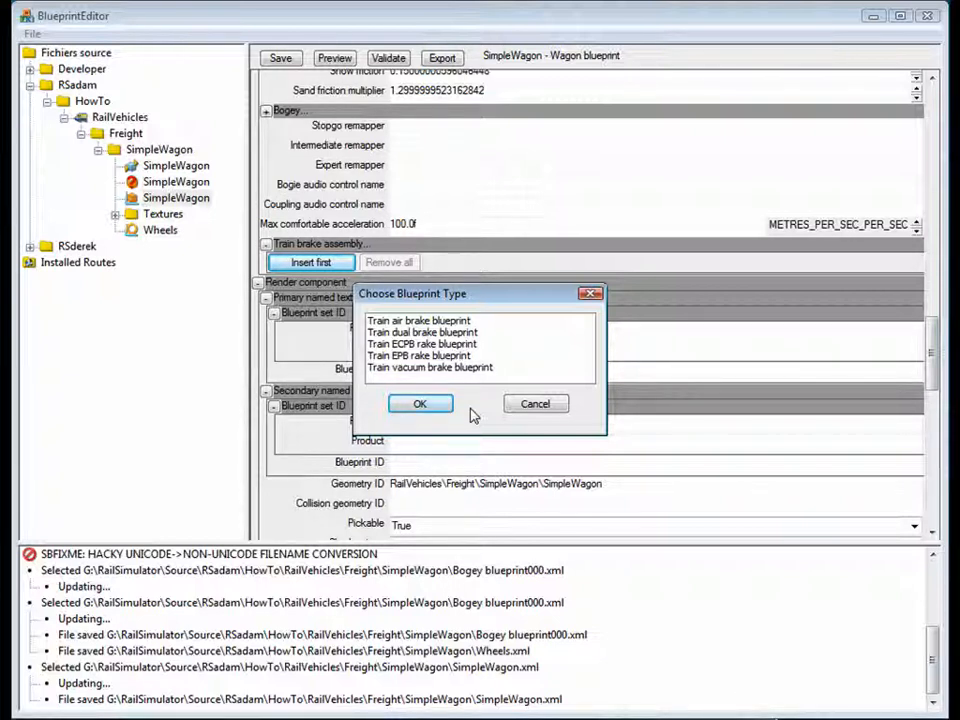
click(378, 322)
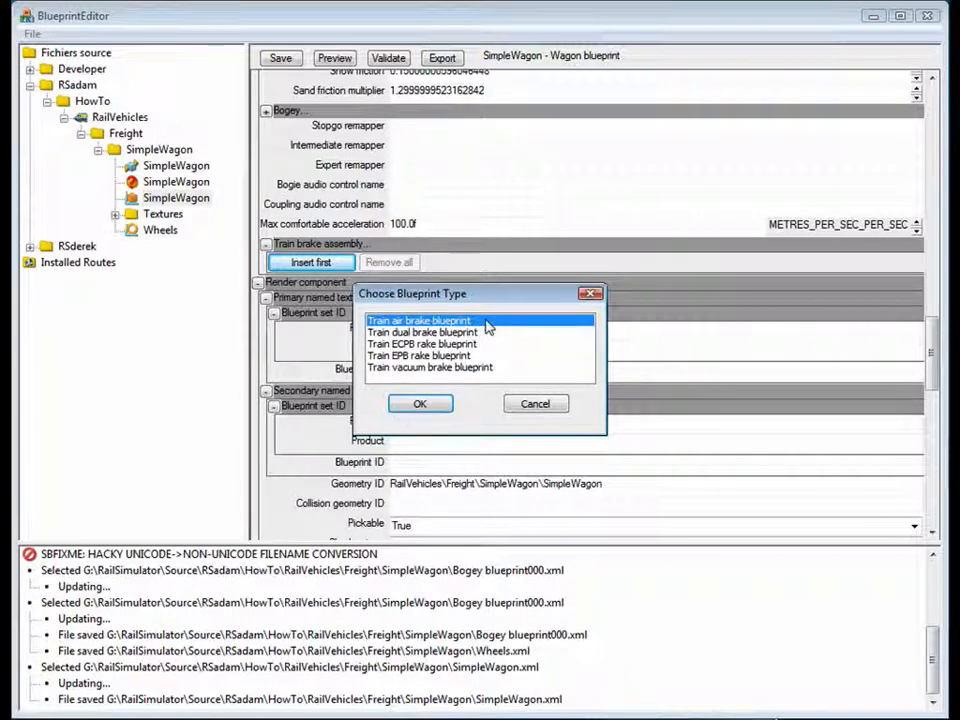
click(420, 405)
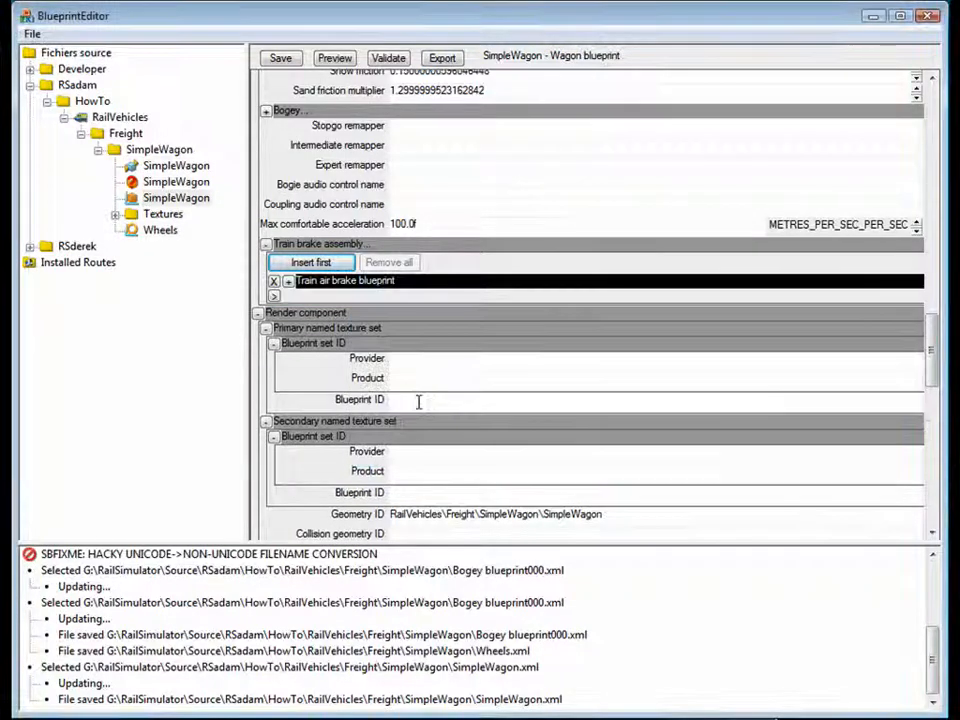
Insert a Train air brake data blueprint as the air brake's Brake type and review its settings
click(287, 282)
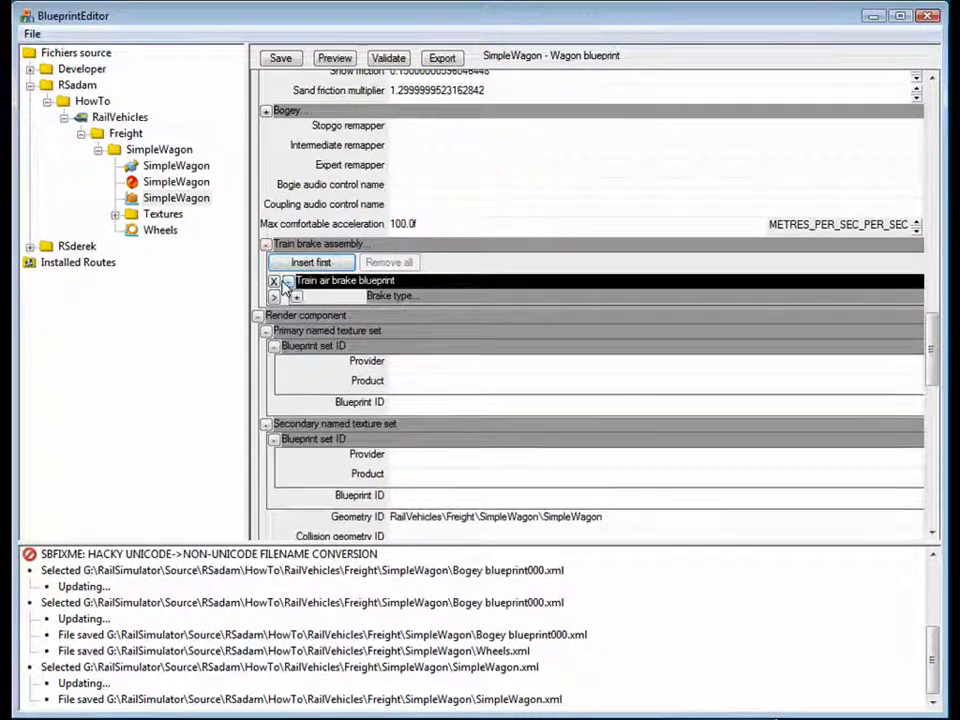
click(295, 297)
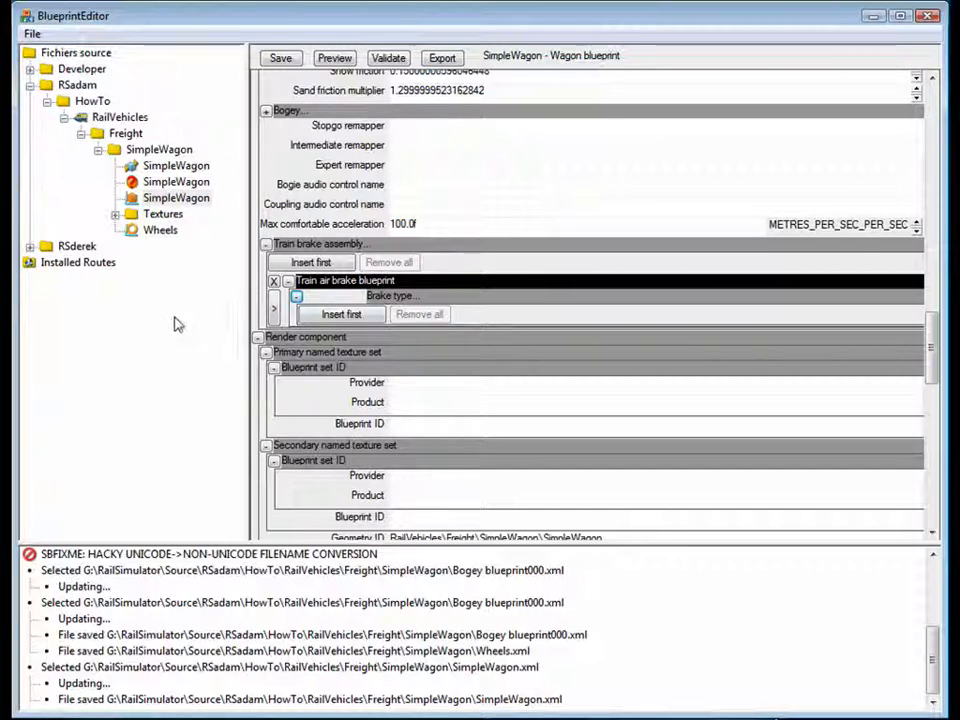
click(341, 315)
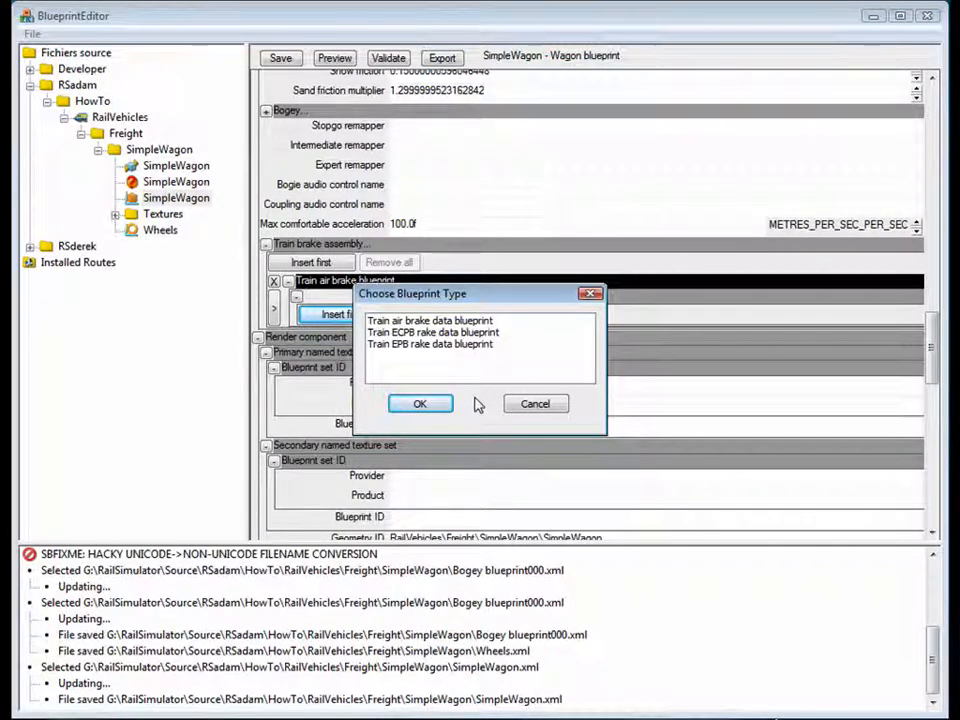
click(407, 320)
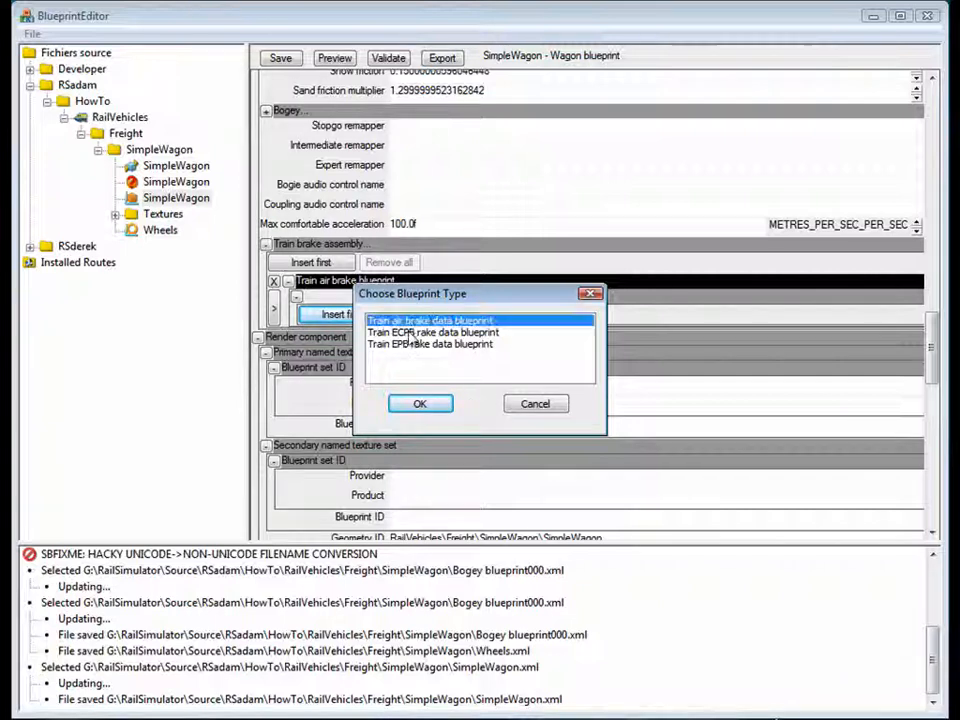
click(430, 405)
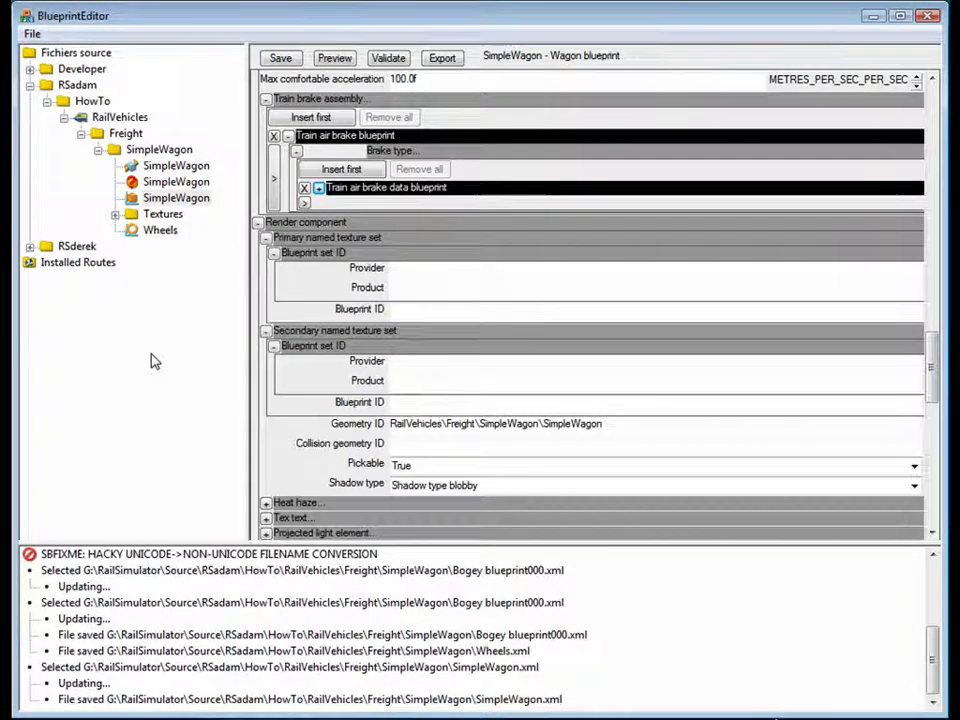
click(318, 189)
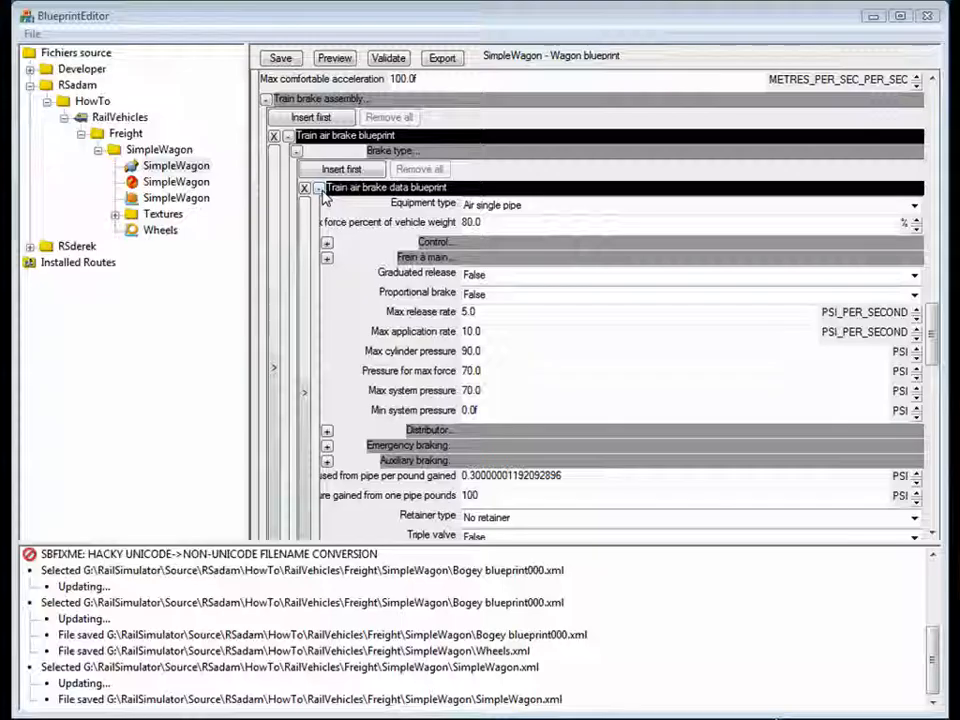
click(318, 188)
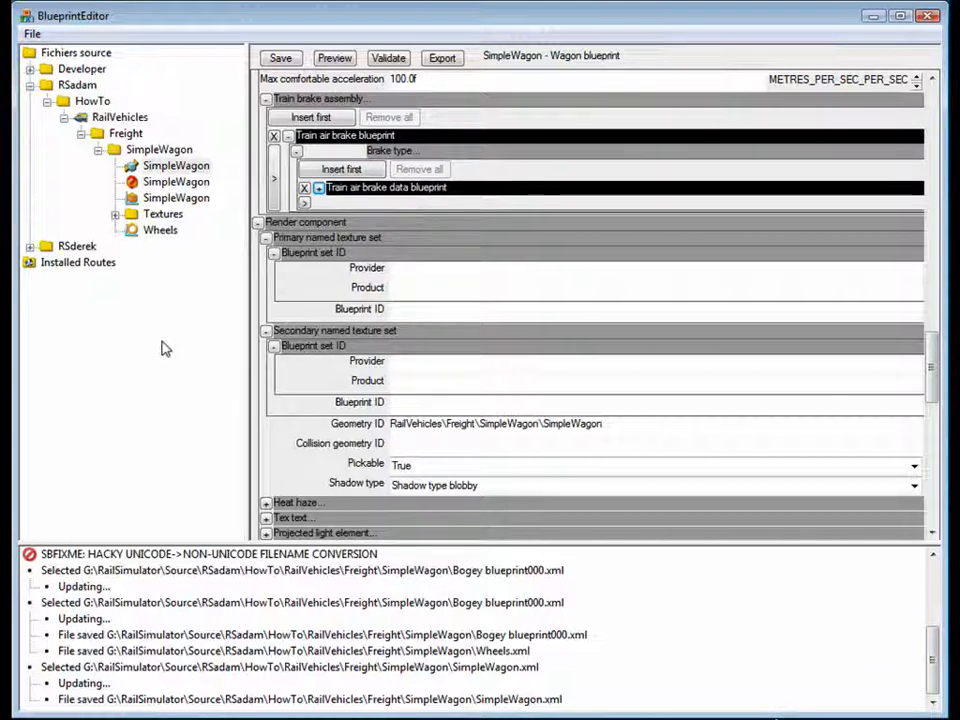
Copy the filename of the SimpleWagon.IGS shape and expand the wagon's Cargo component to view its fields
right_click(134, 170)
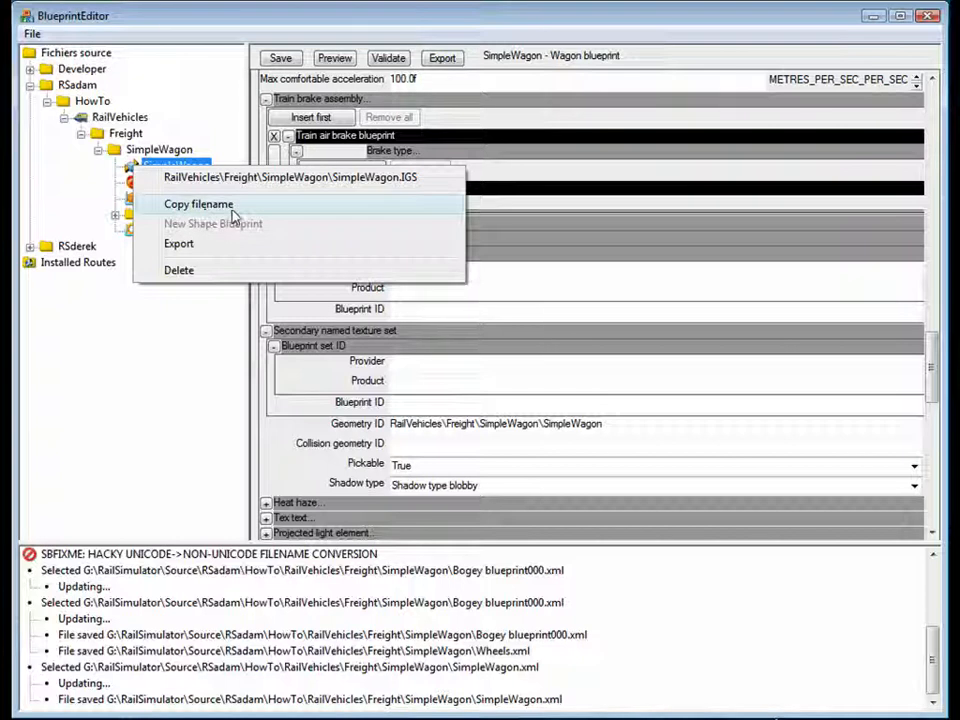
click(172, 205)
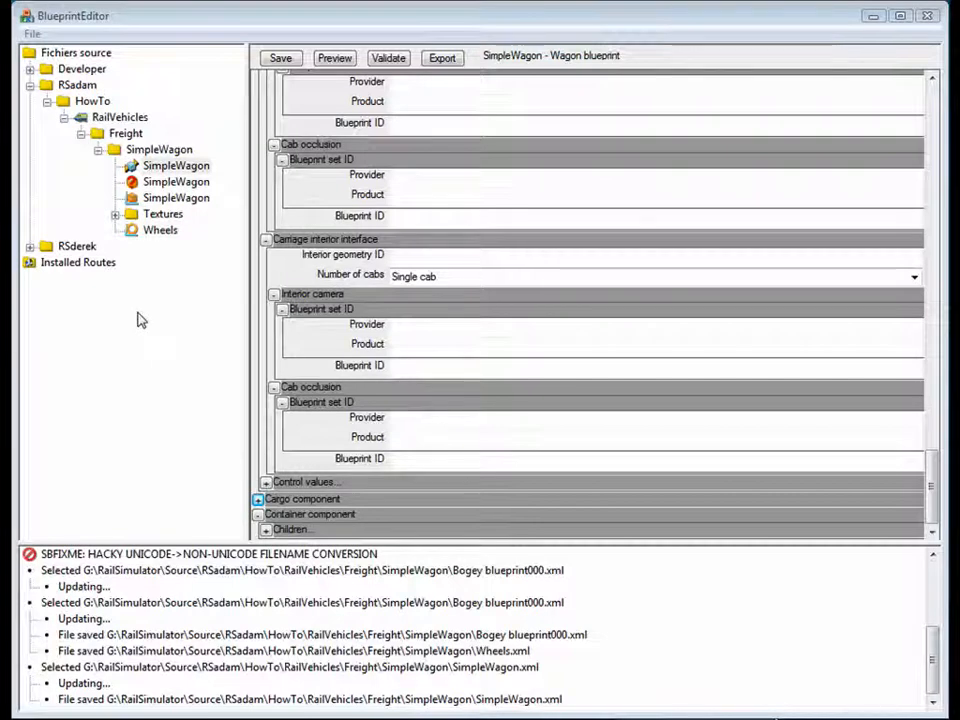
click(259, 500)
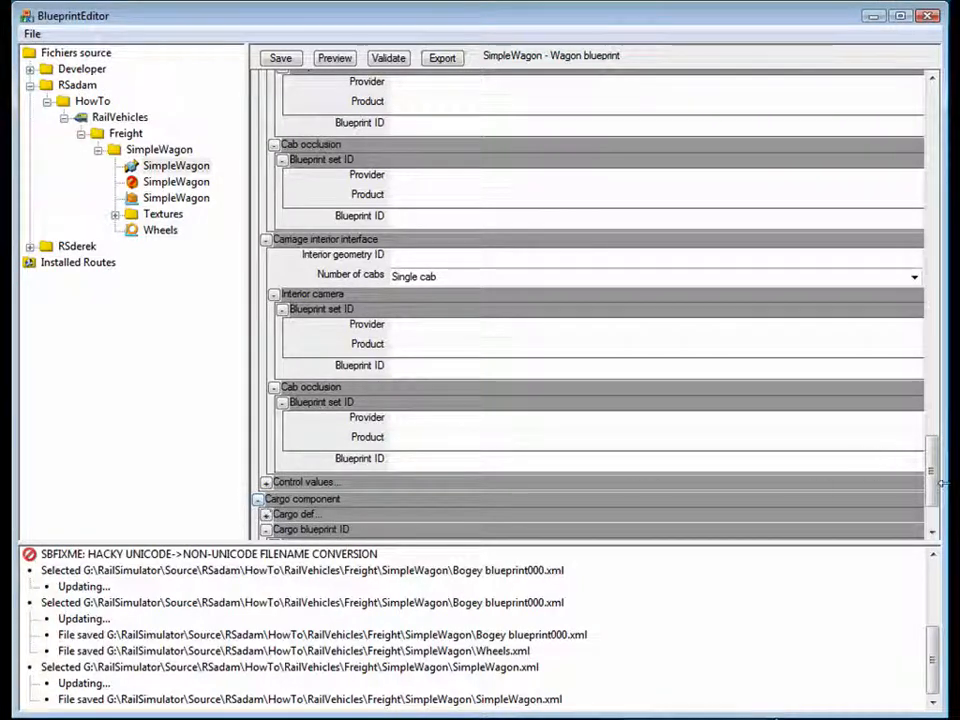
drag(930, 461, 940, 497)
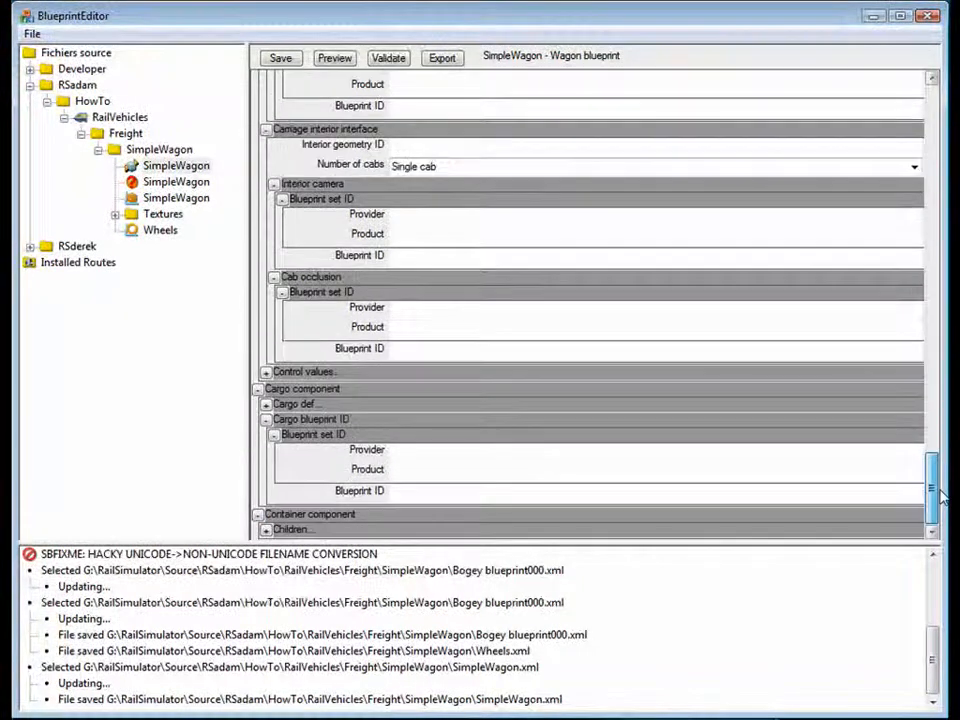
Insert a Bulk cargo def in the Cargo def list of the wagon's Cargo component
click(266, 405)
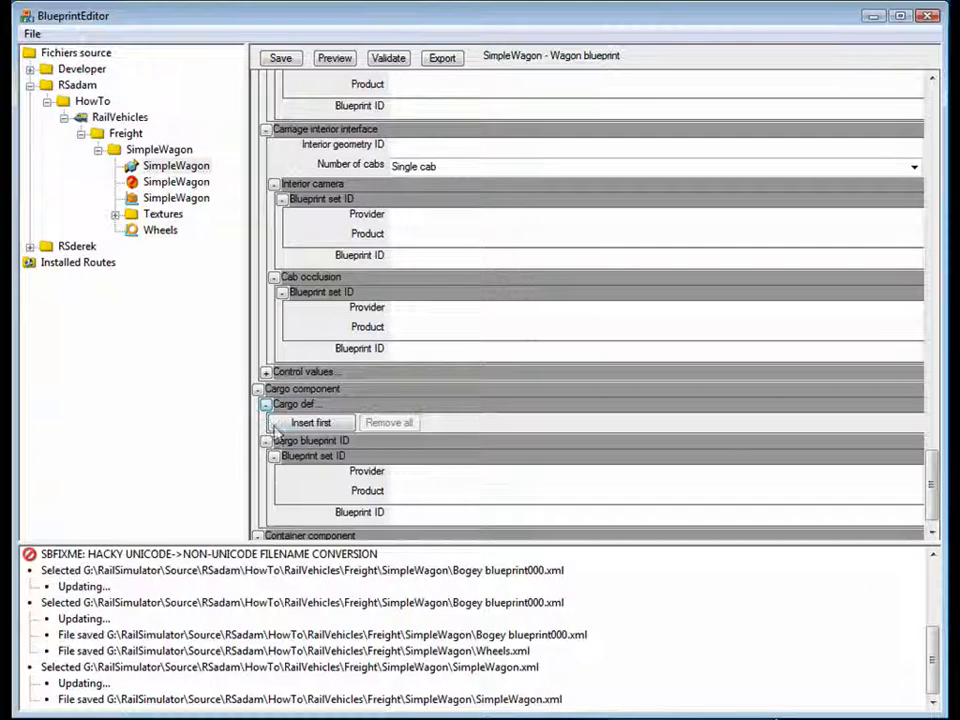
click(313, 425)
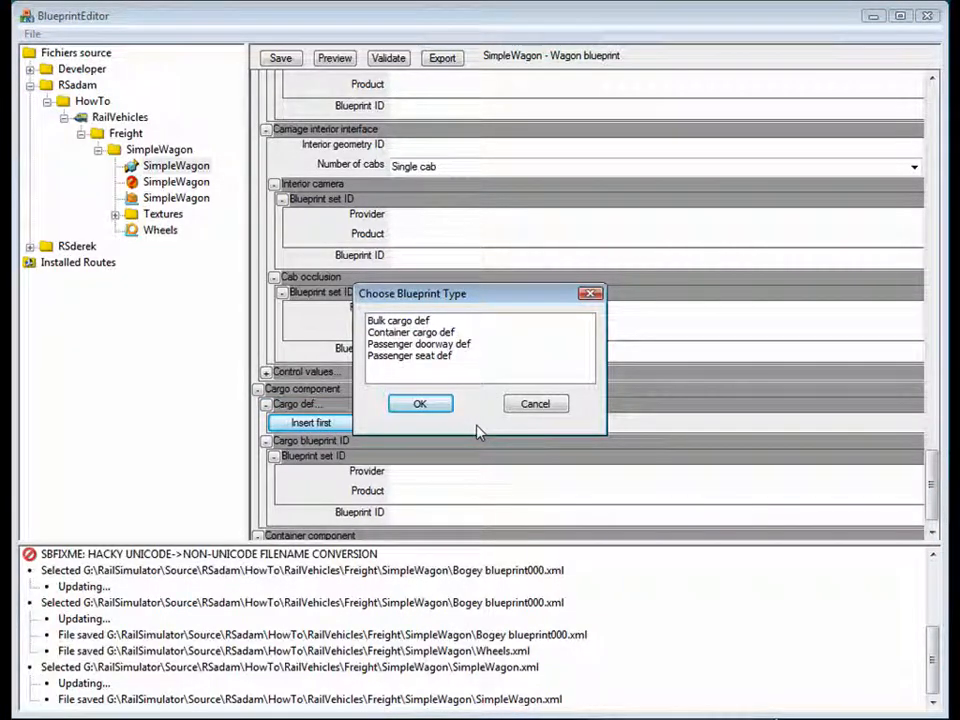
click(378, 320)
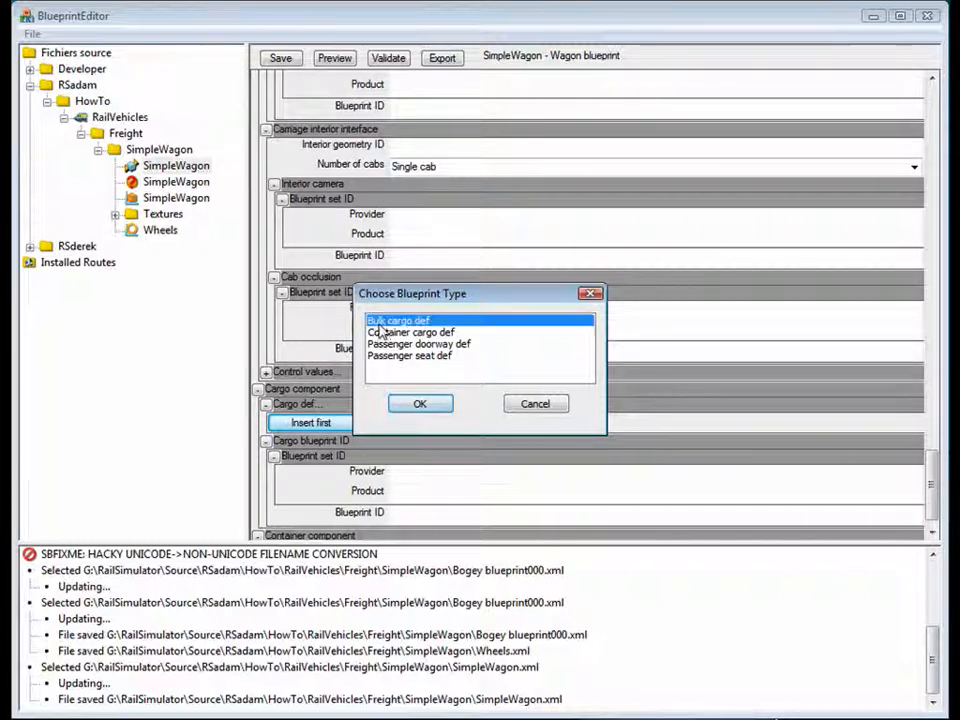
click(417, 405)
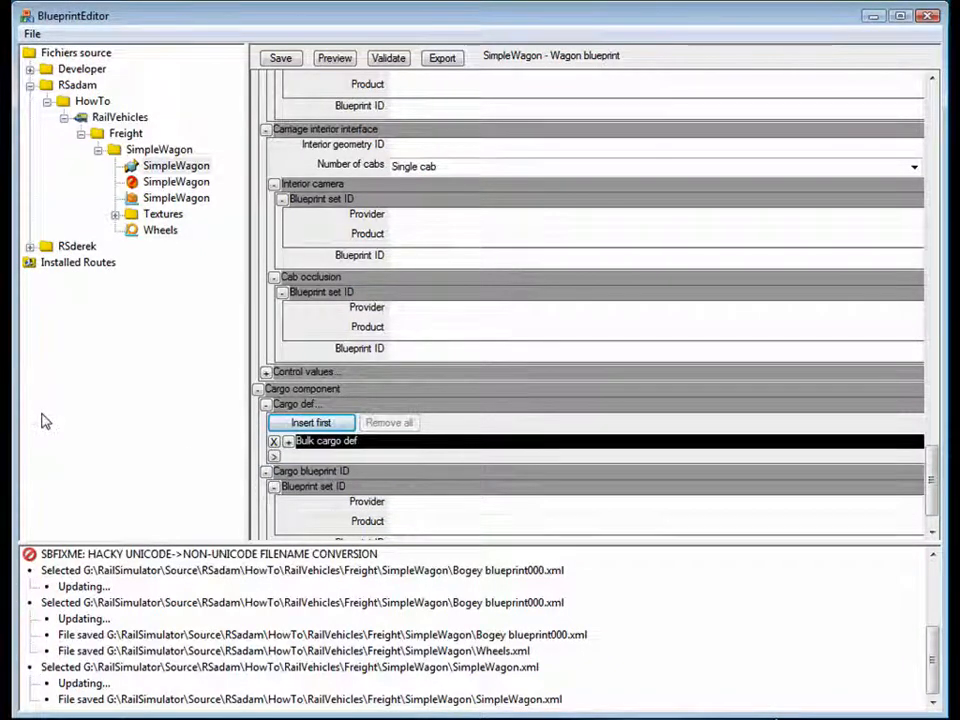
Set the bulk cargo's trigger box to 1 × 1 × 1, capacity to 32 and type to Bulk freight, and save the wagon blueprint
click(289, 442)
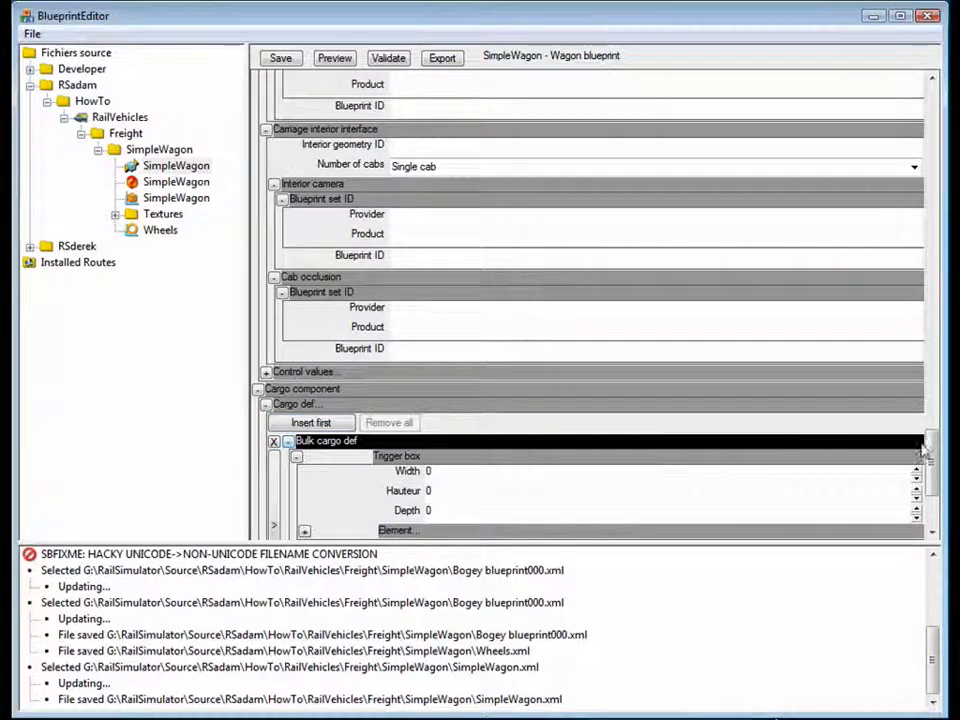
drag(932, 446, 933, 462)
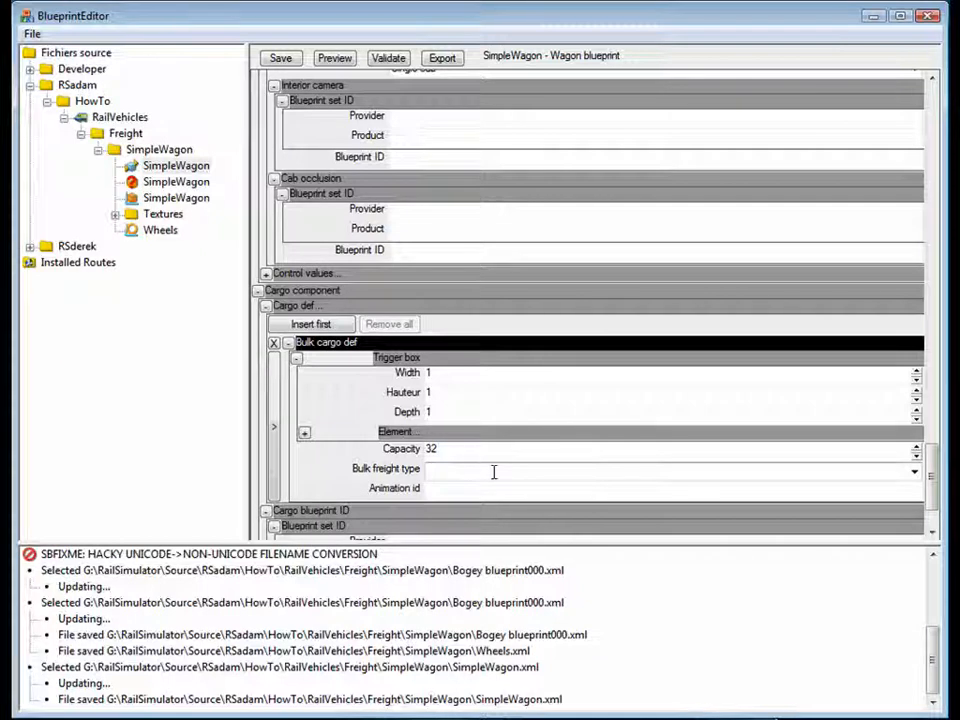
click(914, 473)
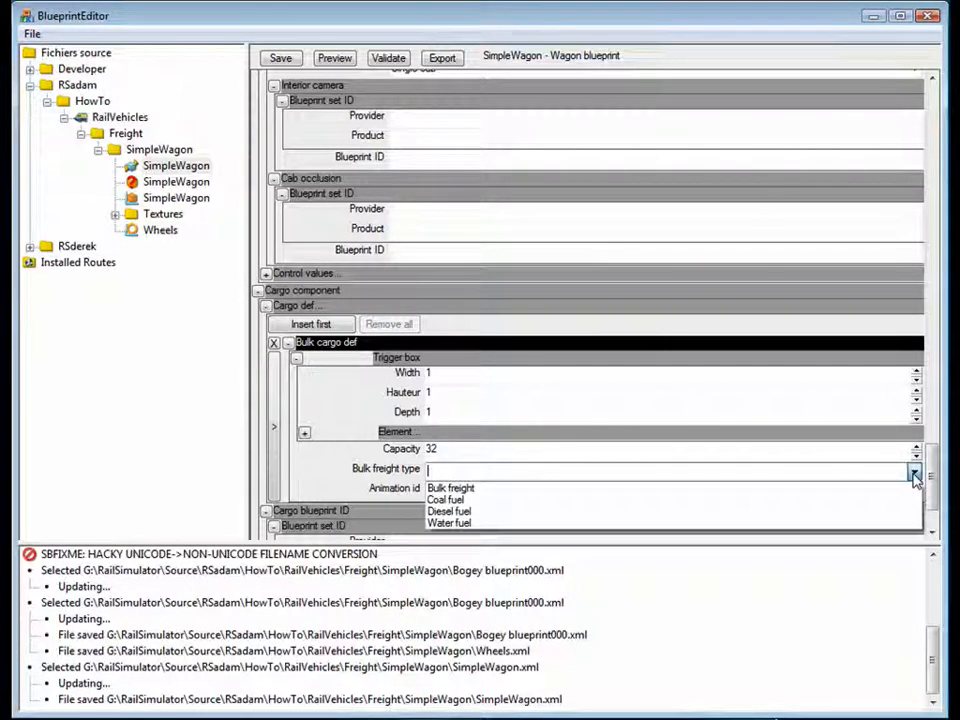
click(453, 488)
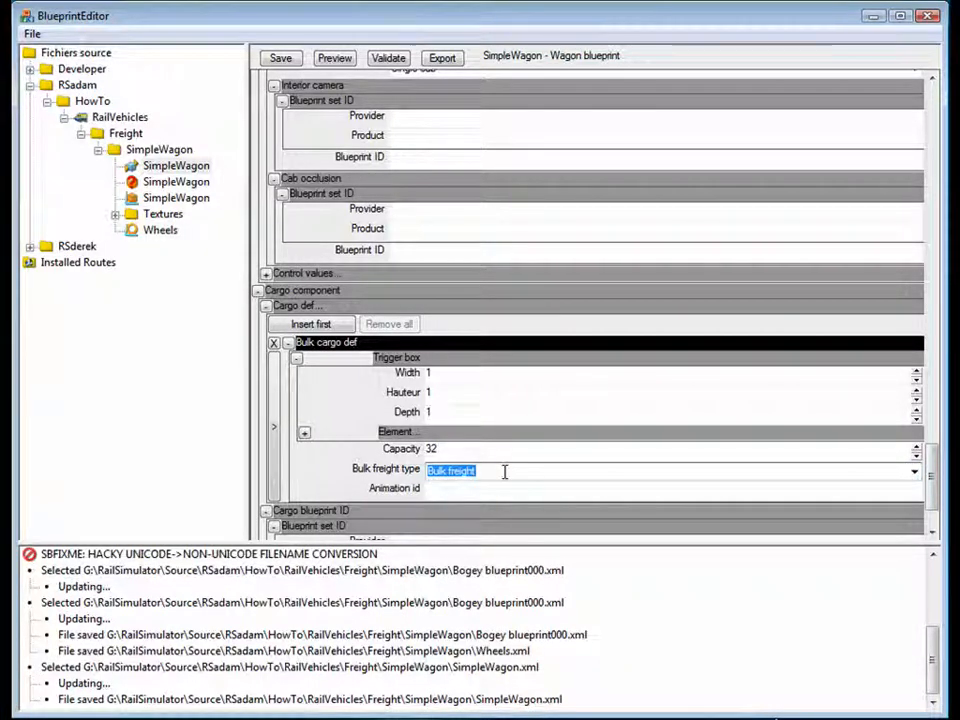
click(280, 58)
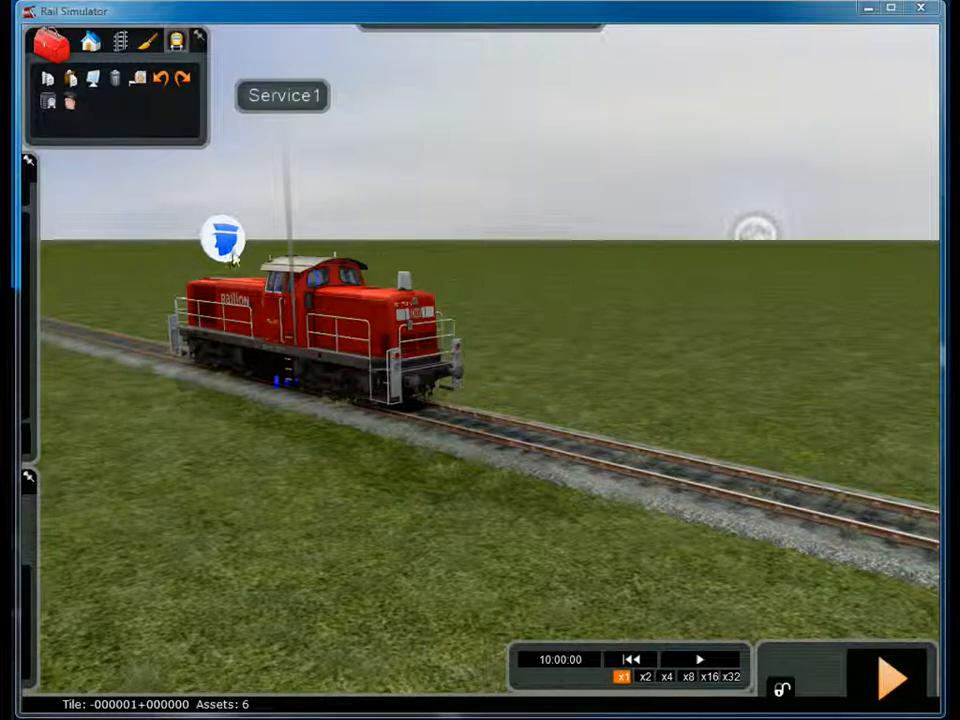
Switch to Rail Simulator's scenario editor and choose RSadam as the provider in the asset filter to access its HowTo product
click(177, 42)
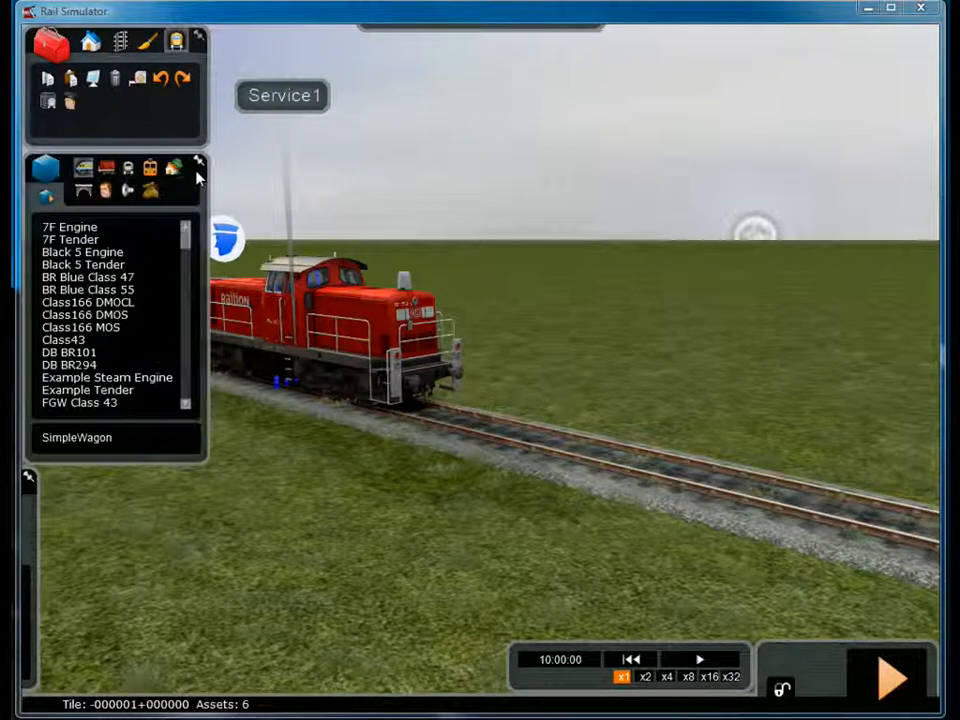
click(47, 200)
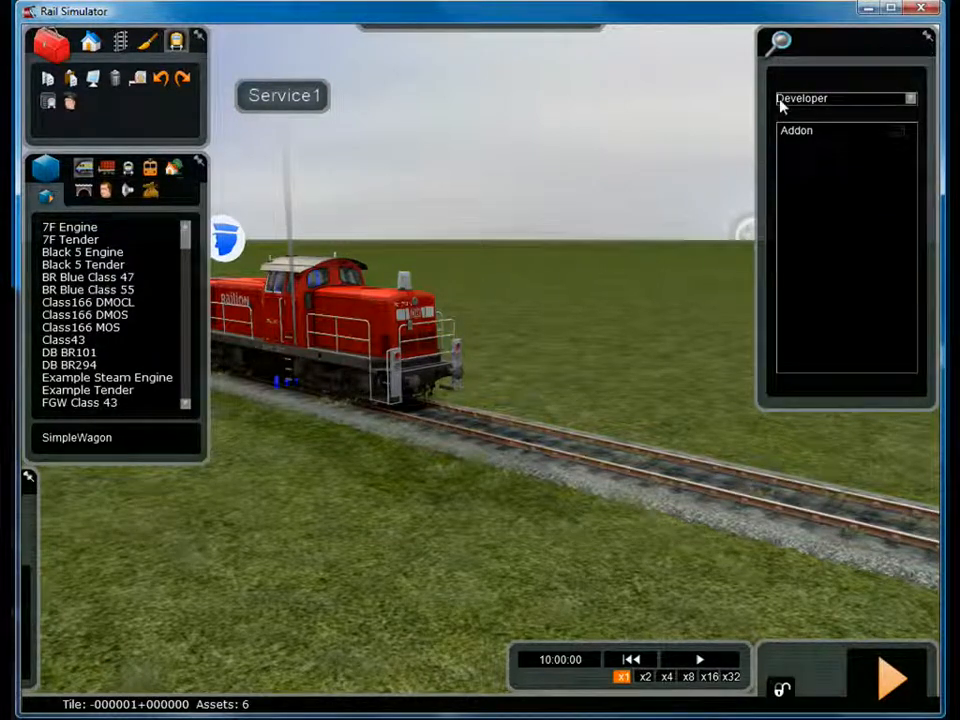
click(910, 99)
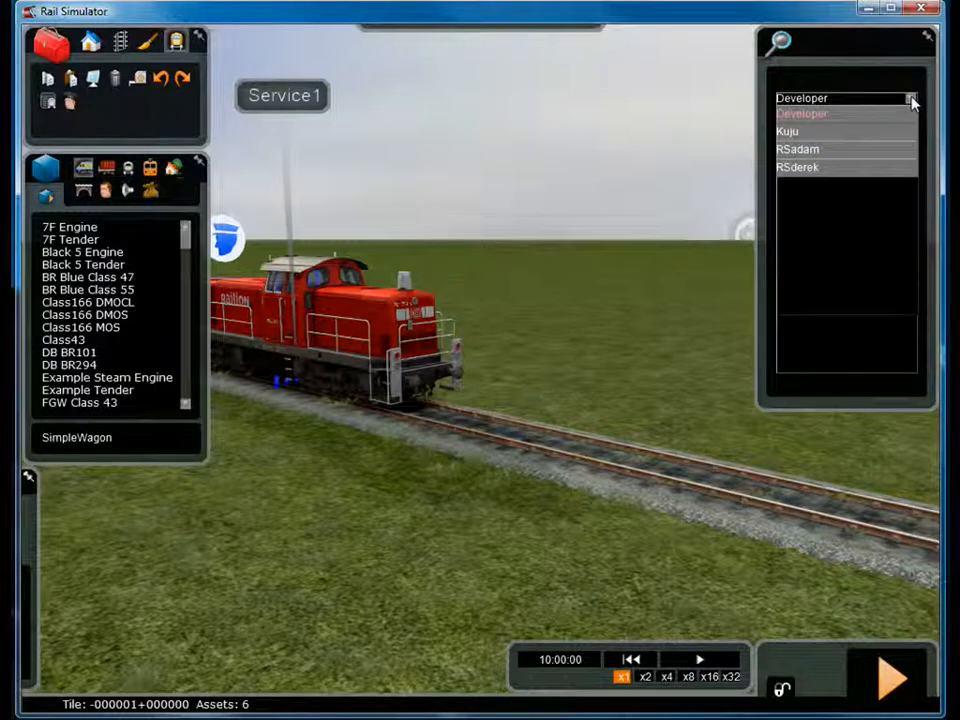
click(808, 151)
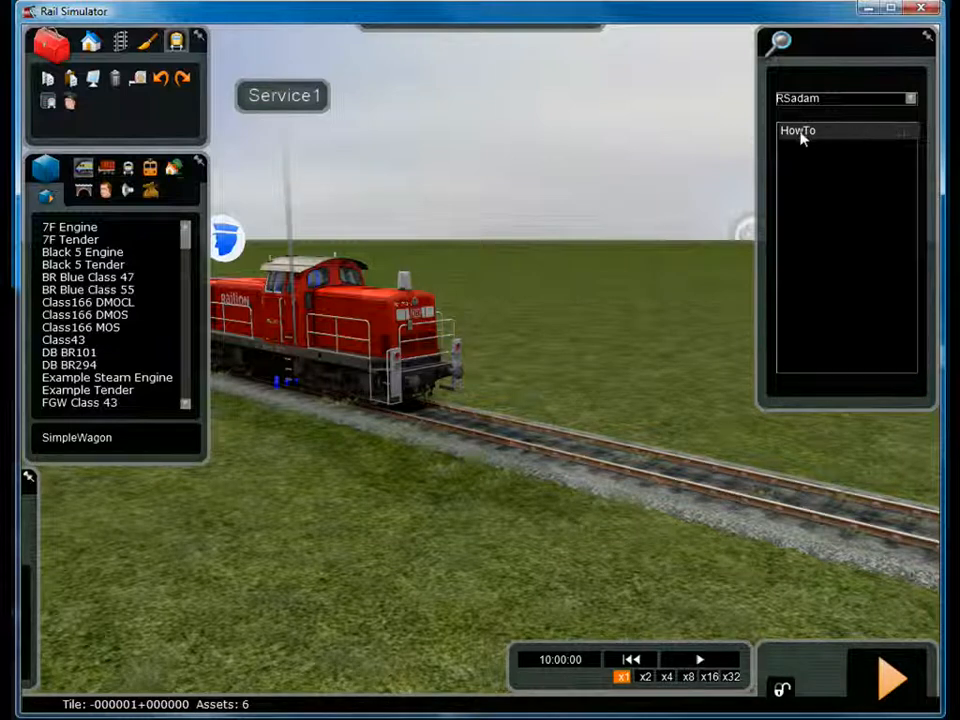
click(927, 40)
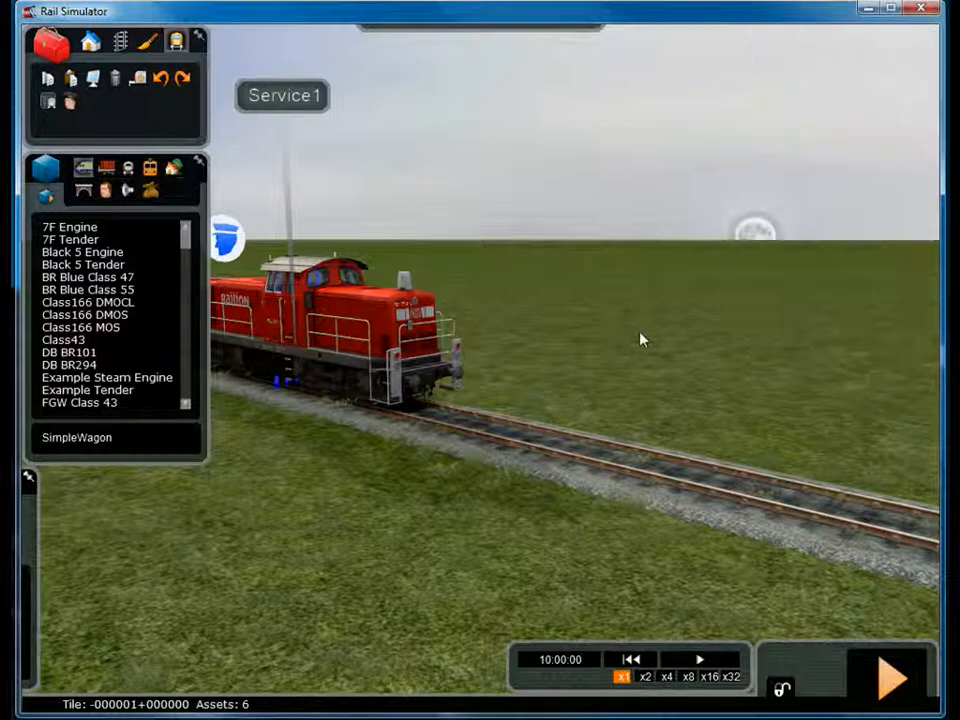
Place two SimpleWagon wagons from the rolling stock list on the track, coupled in a row to the red locomotive
click(110, 169)
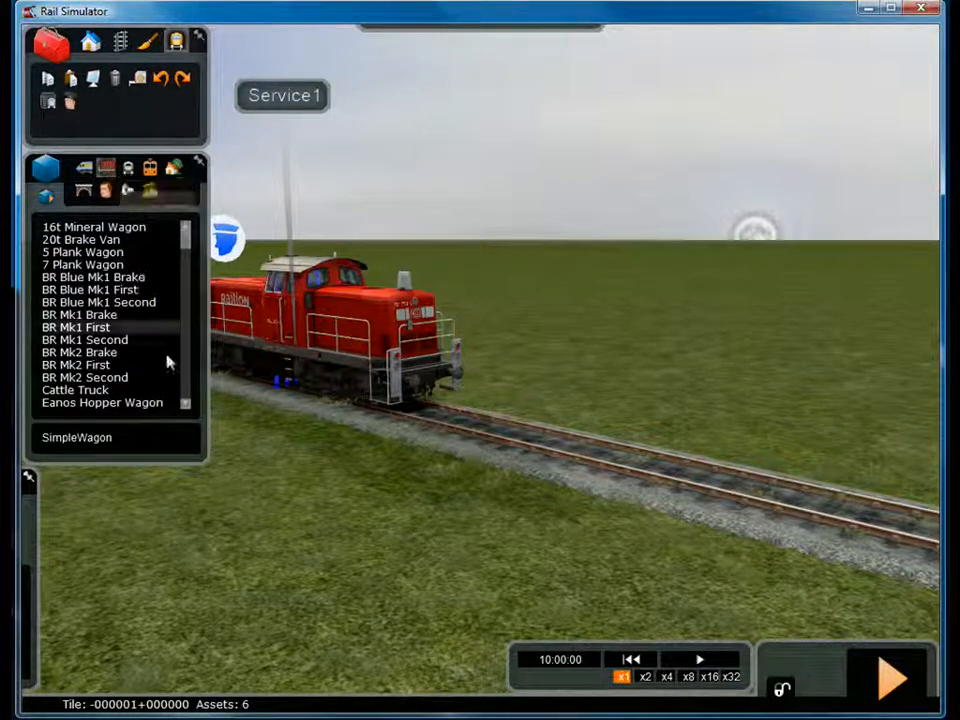
drag(186, 240, 180, 430)
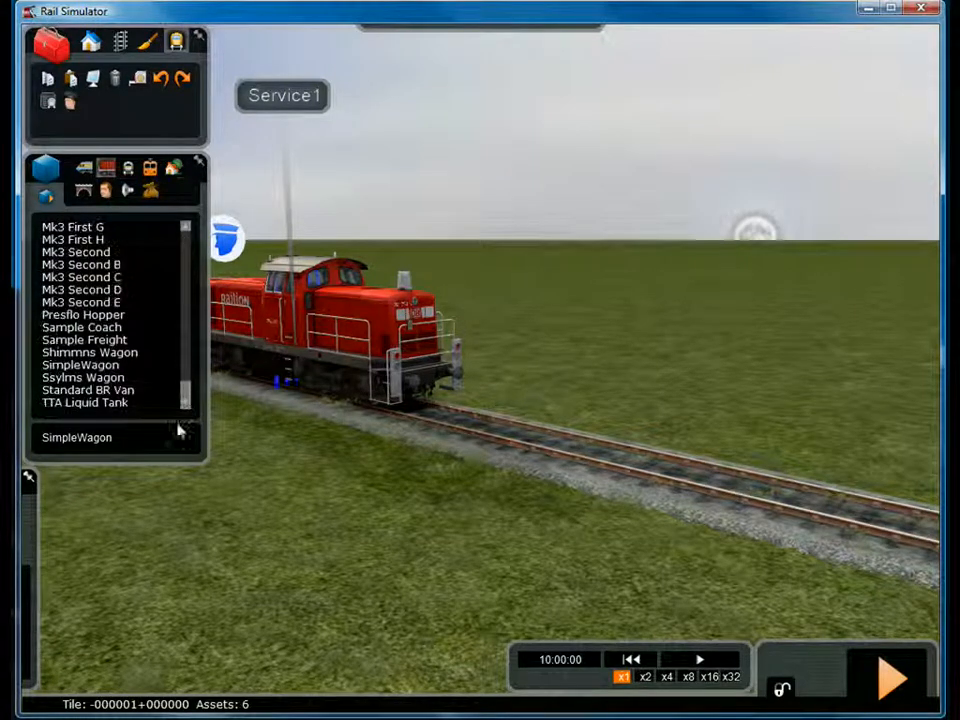
click(95, 366)
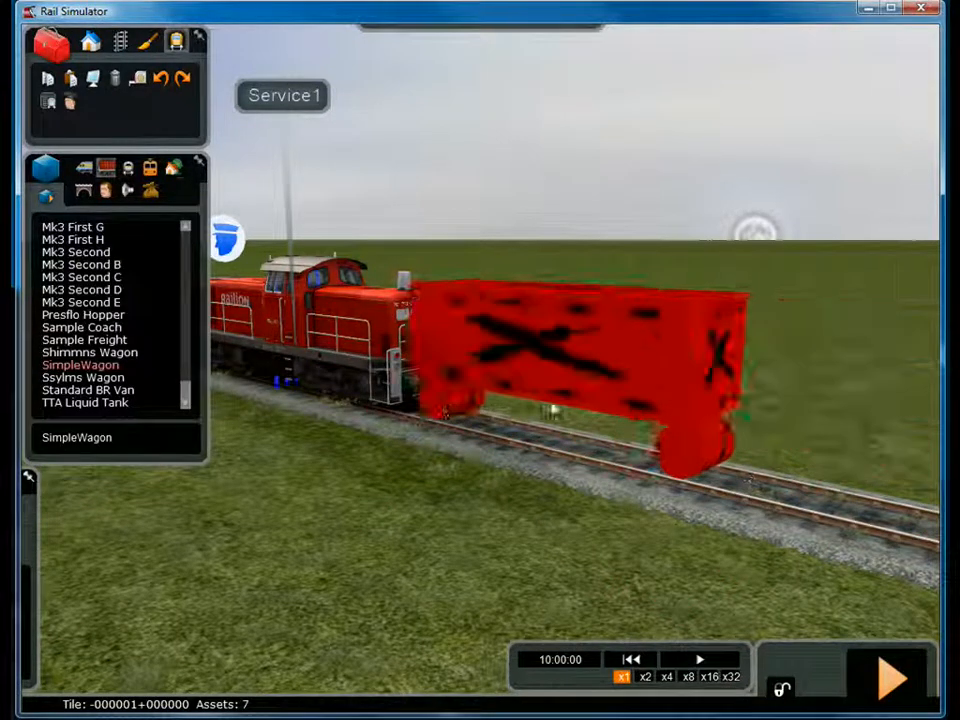
click(437, 489)
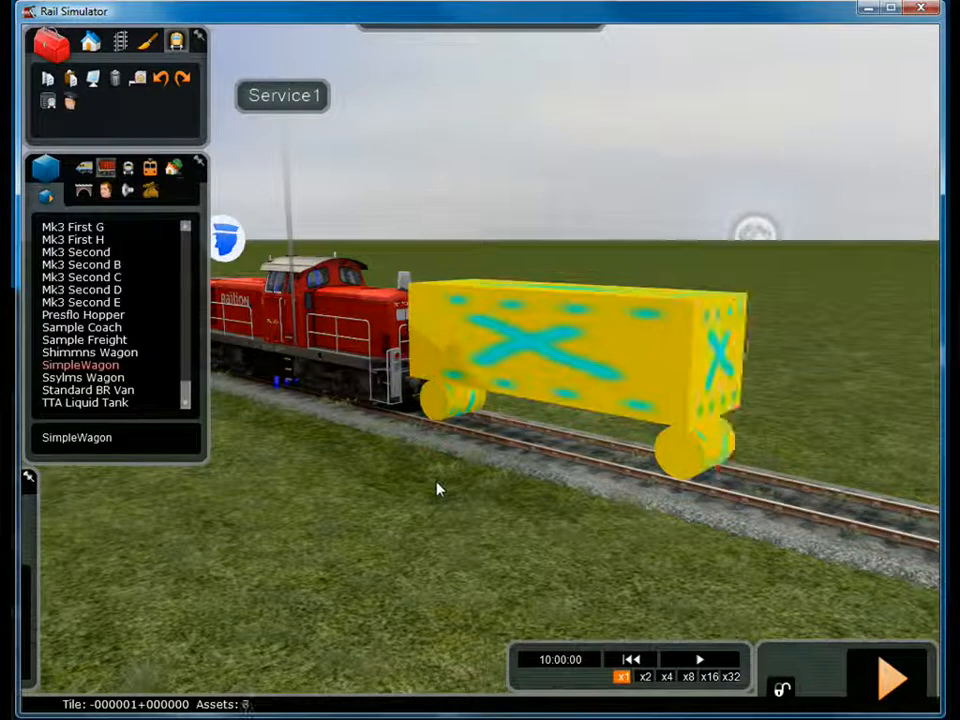
click(821, 495)
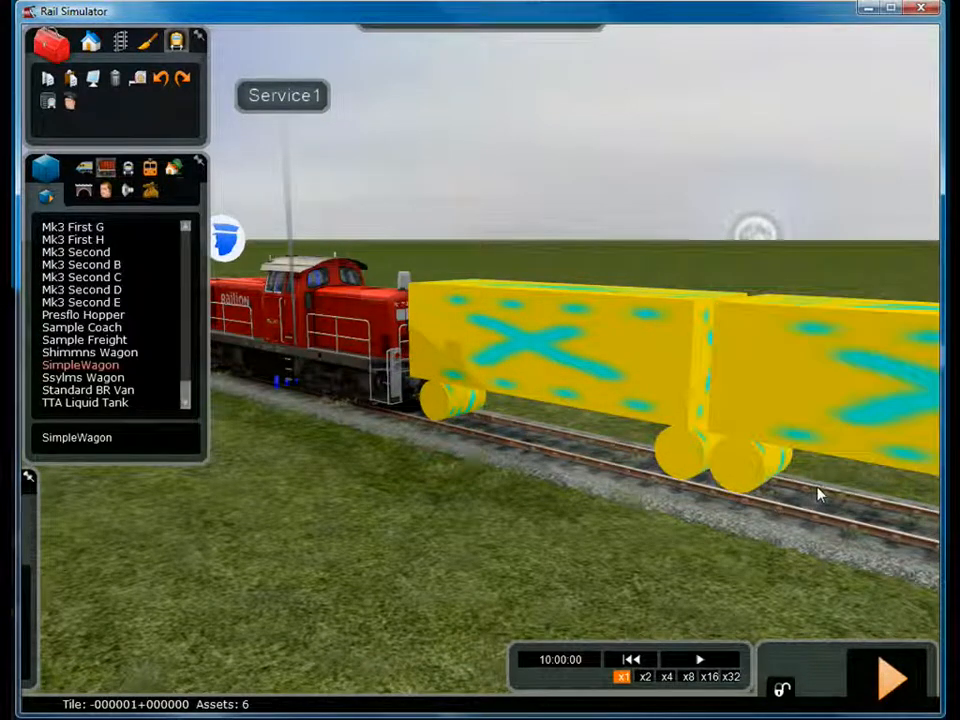
right_click(388, 578)
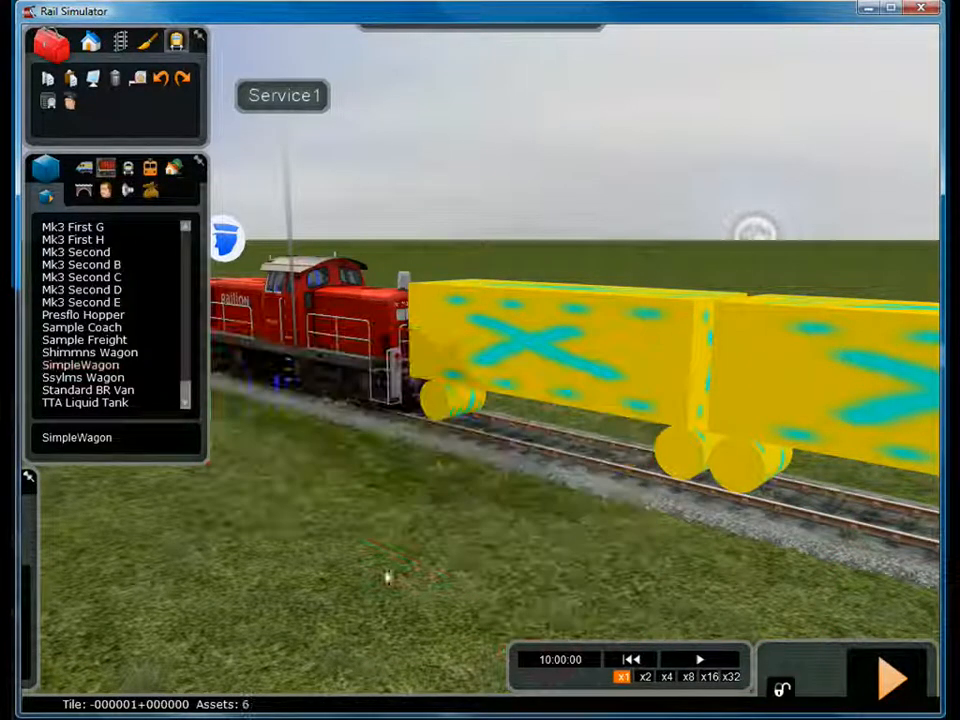
Start playing the scenario with the locomotive and wagons, saving the changes to the current scenario
key(Down)
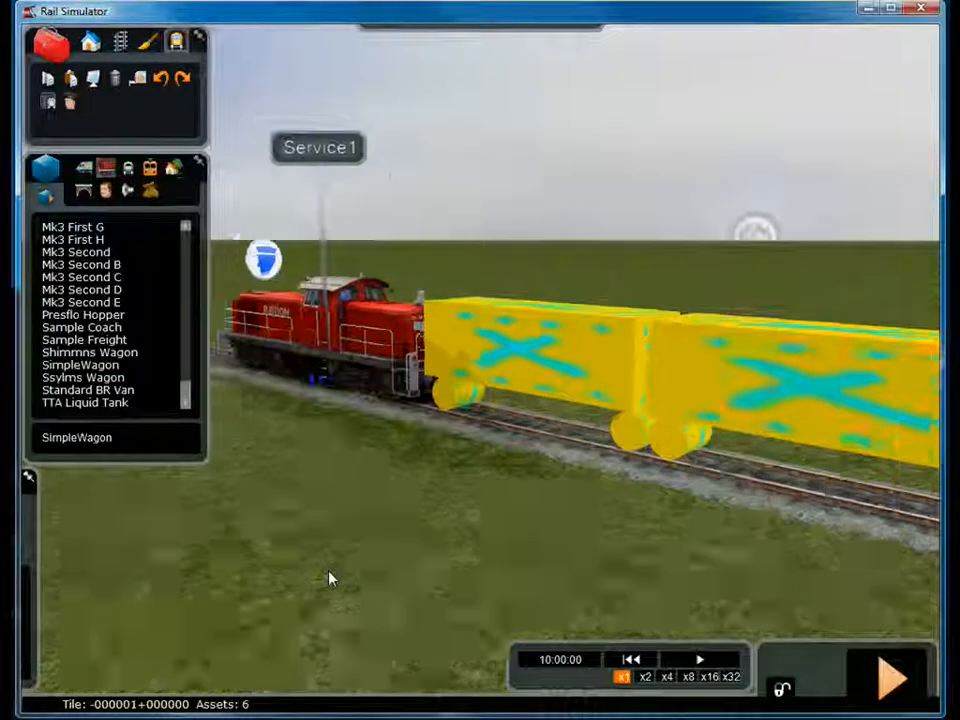
key(Up)
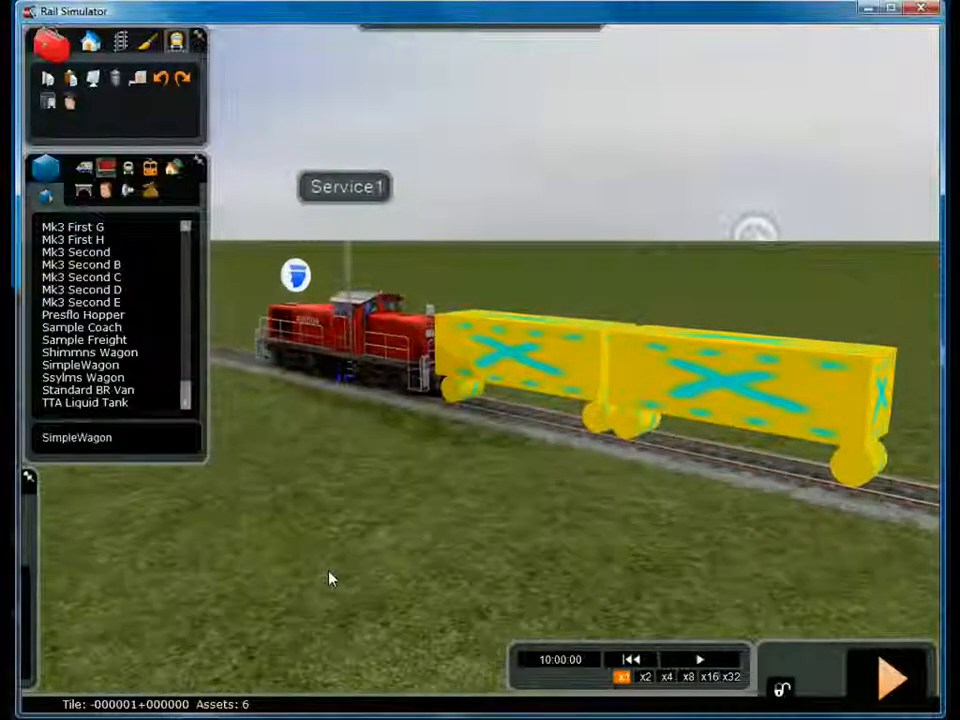
key(Right)
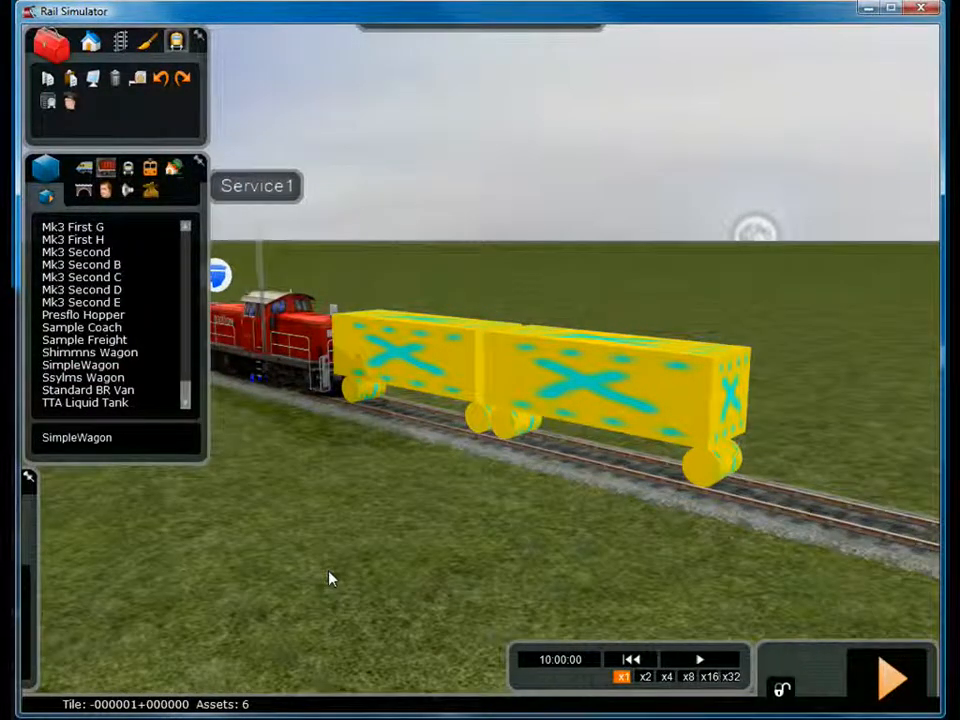
click(900, 705)
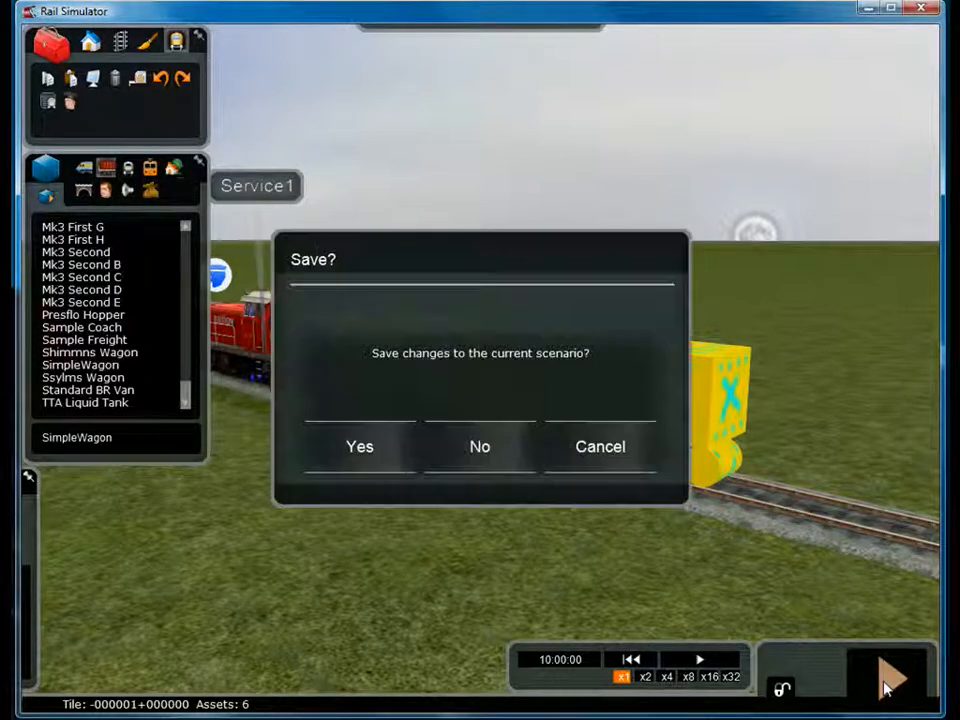
click(358, 447)
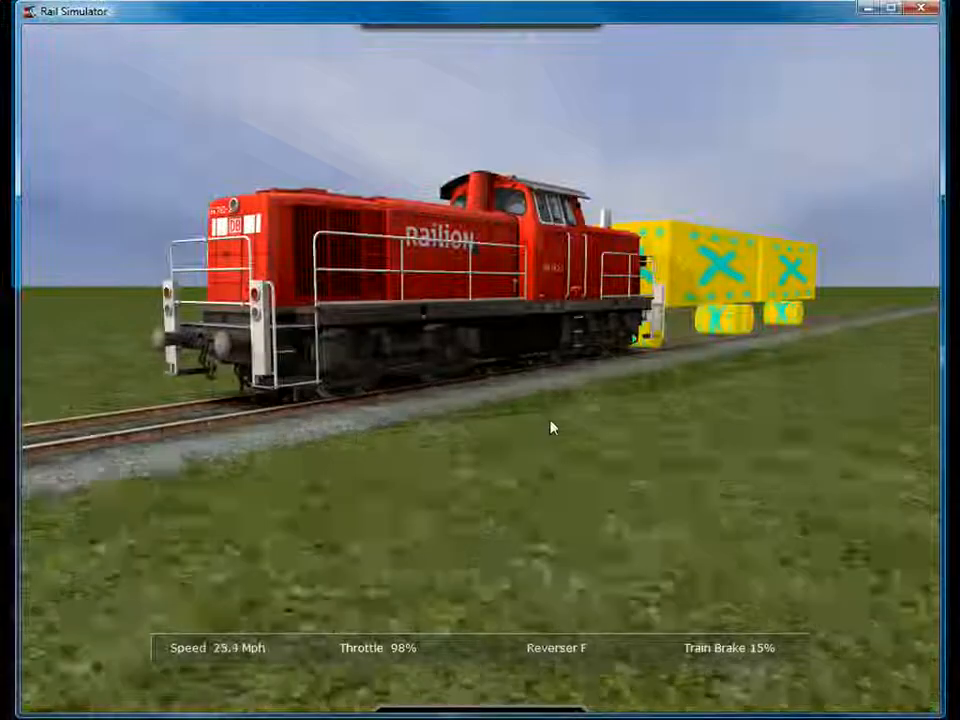